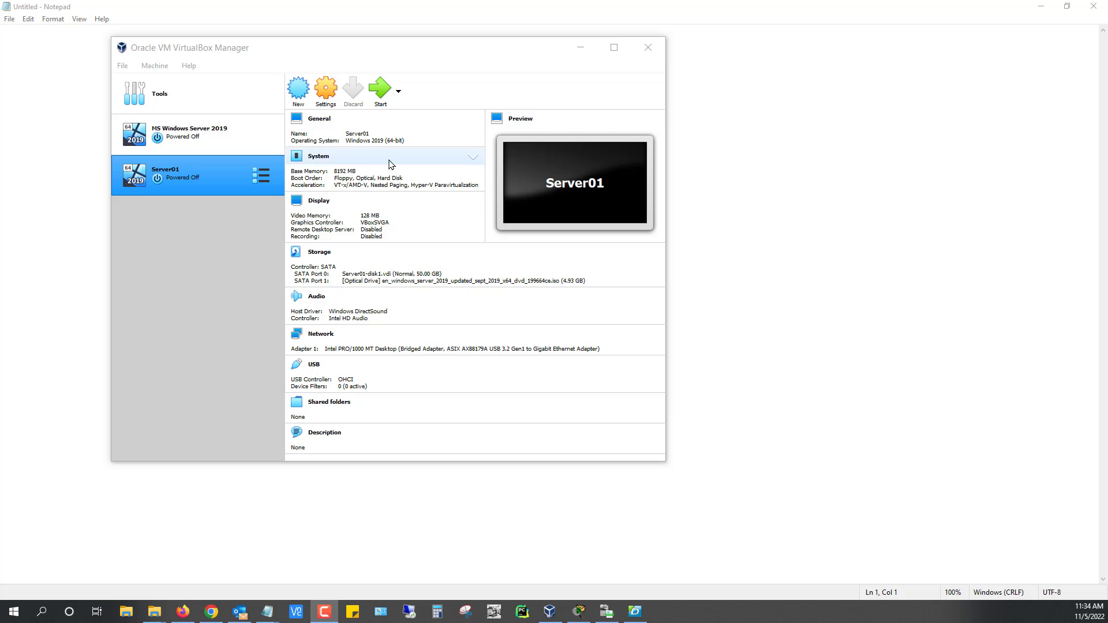
Make a full clone of the Server01 machine named Server01AD.
click(201, 137)
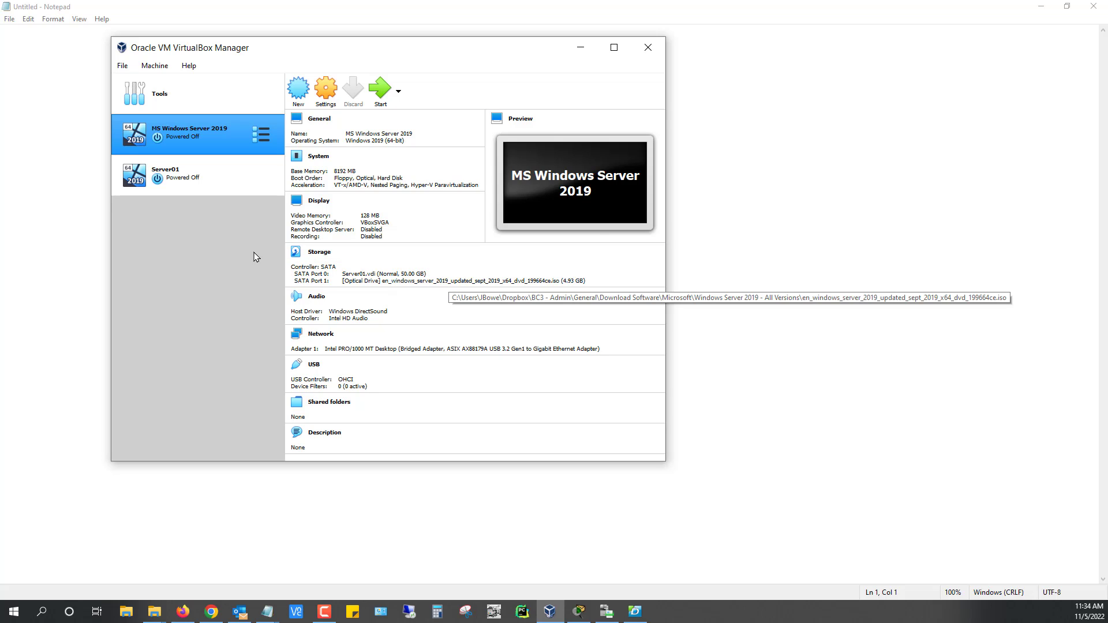
click(228, 185)
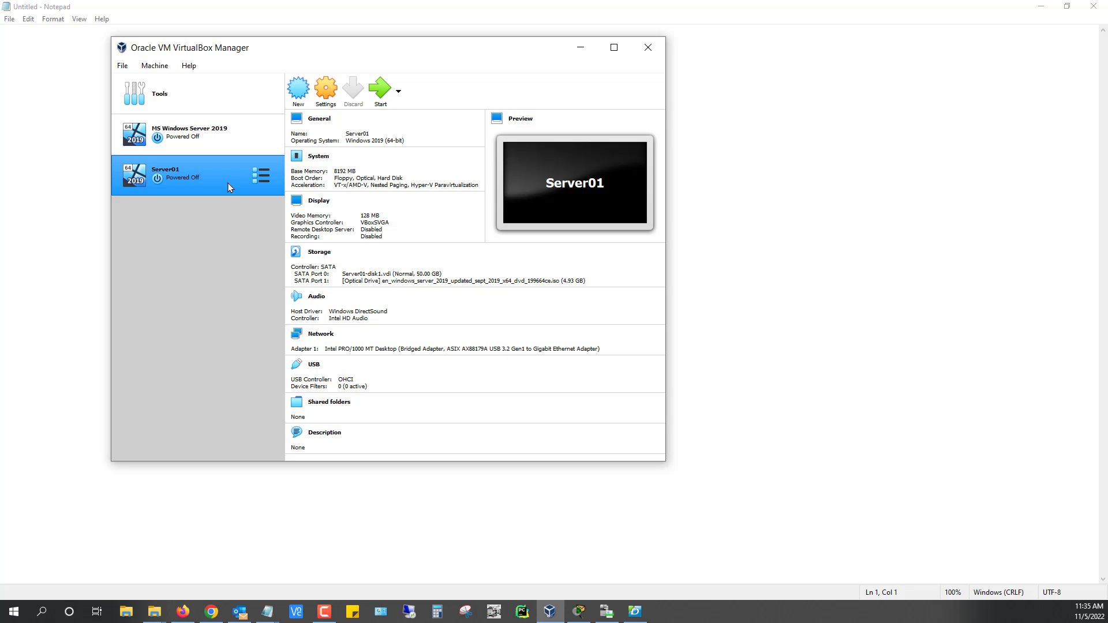
right_click(222, 189)
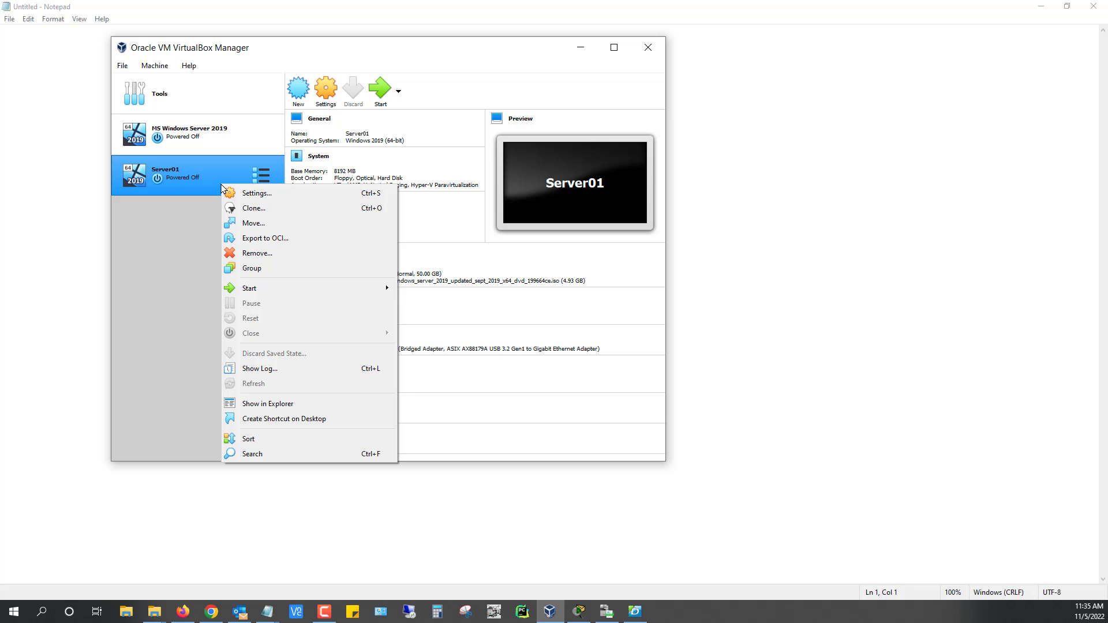
click(248, 209)
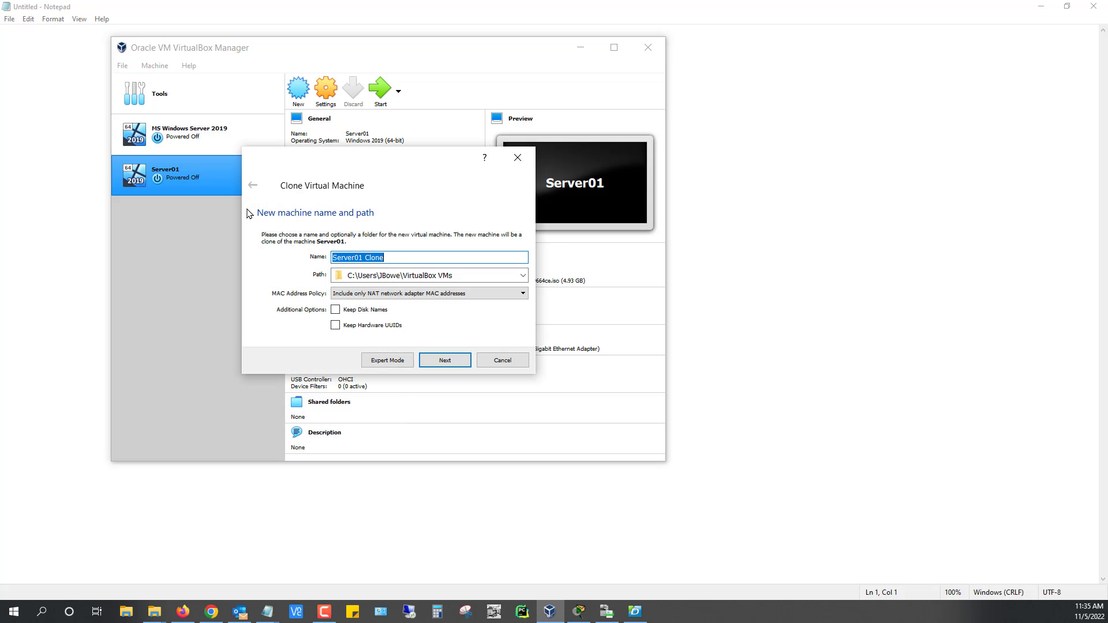
click(412, 260)
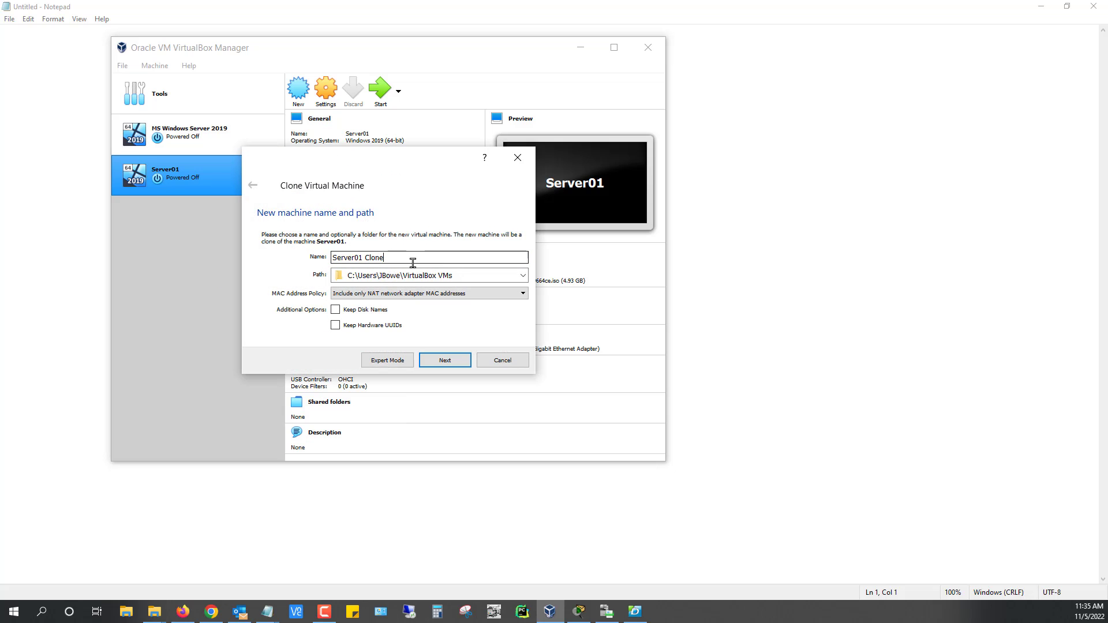
key(BackSpace)
key(BackSpace)
key(BackSpace)
key(BackSpace)
key(BackSpace)
key(BackSpace)
key(BackSpace)
text(1AD)
click(444, 361)
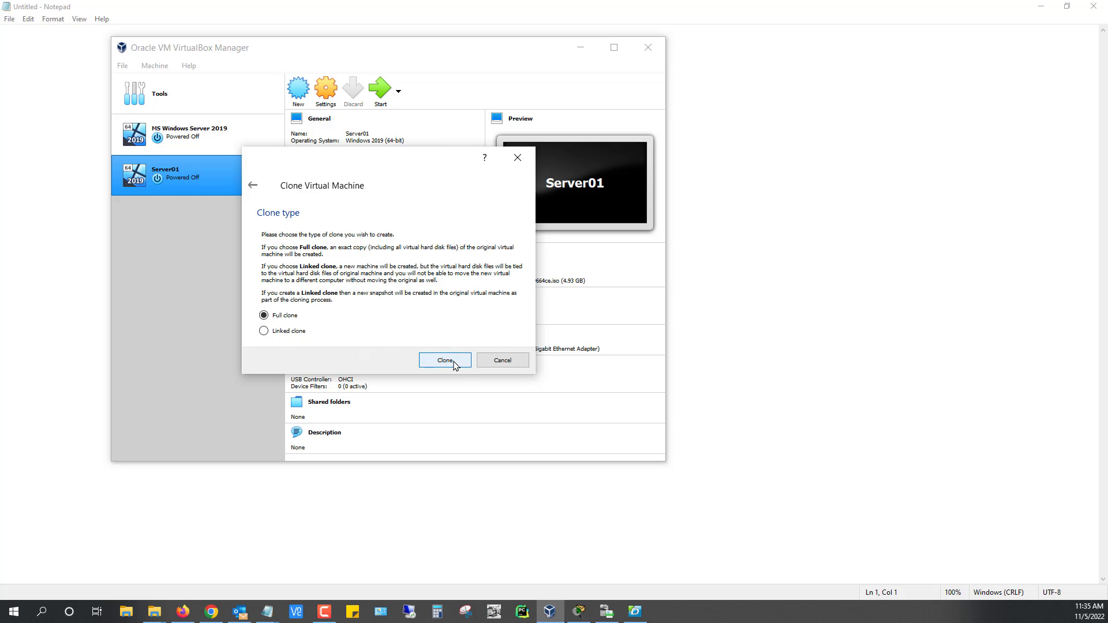
click(445, 360)
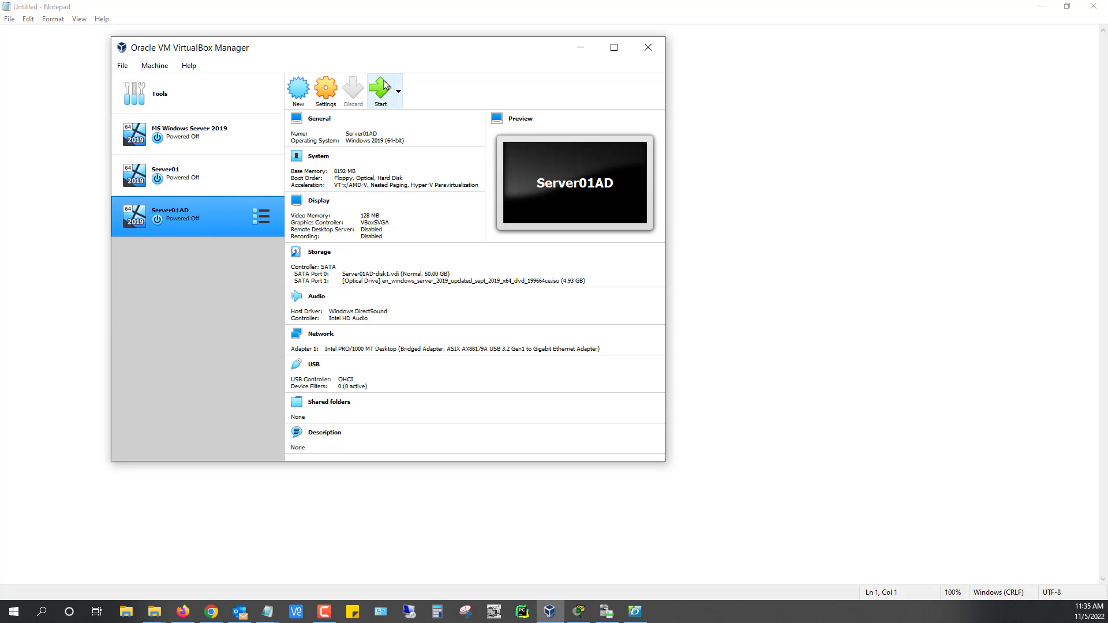
Start the Server01AD virtual machine and let it boot to the lock screen.
click(380, 89)
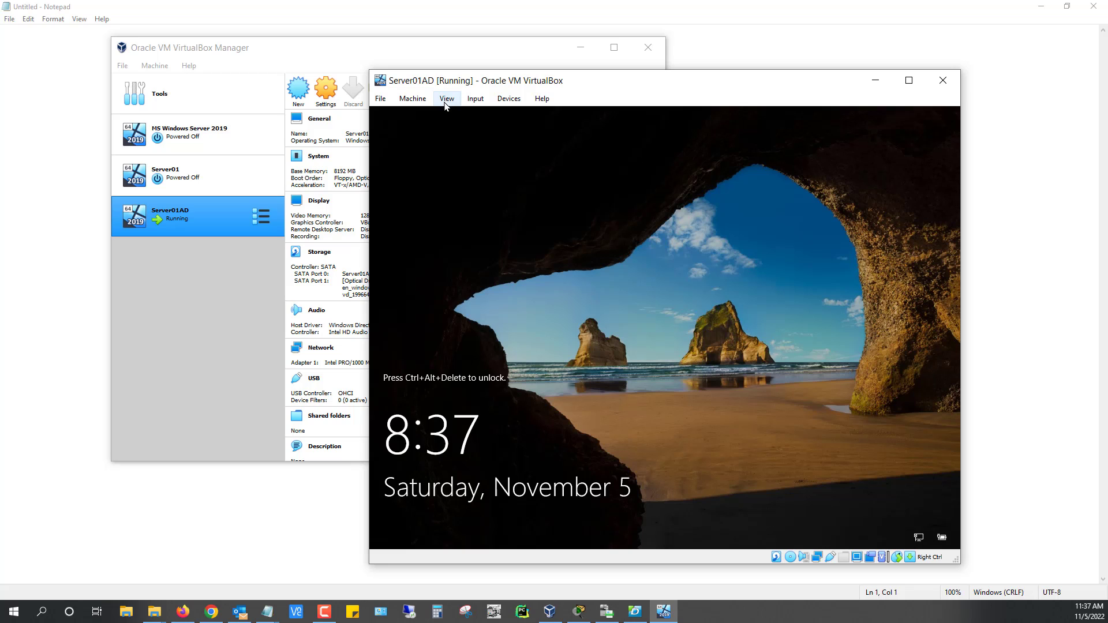
Switch the Server01AD window to Scaled Mode and maximize it.
click(447, 99)
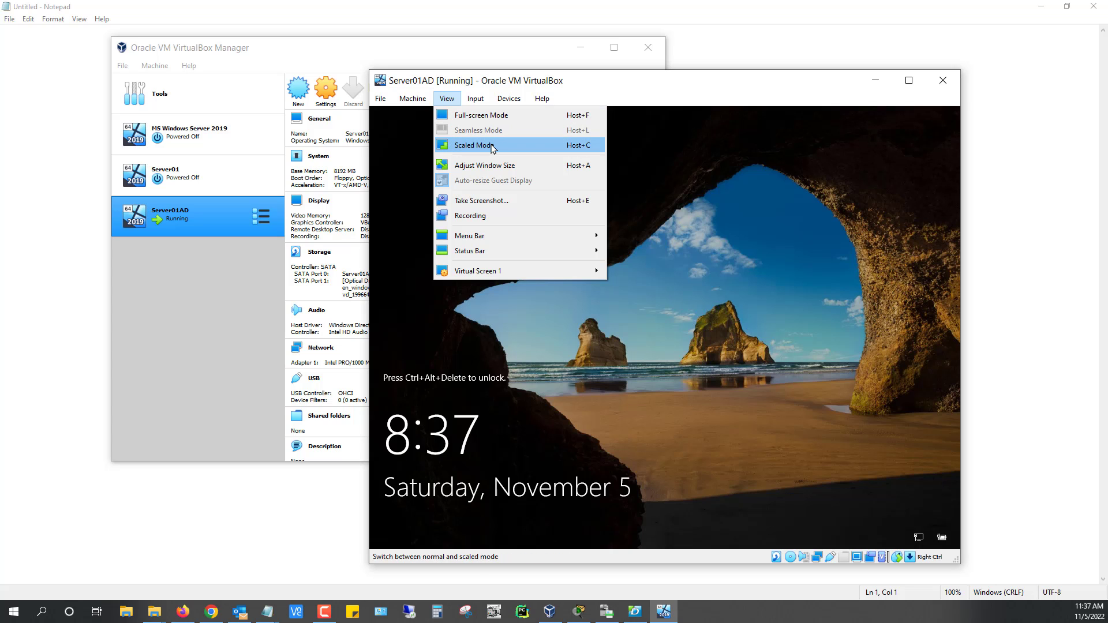
click(493, 147)
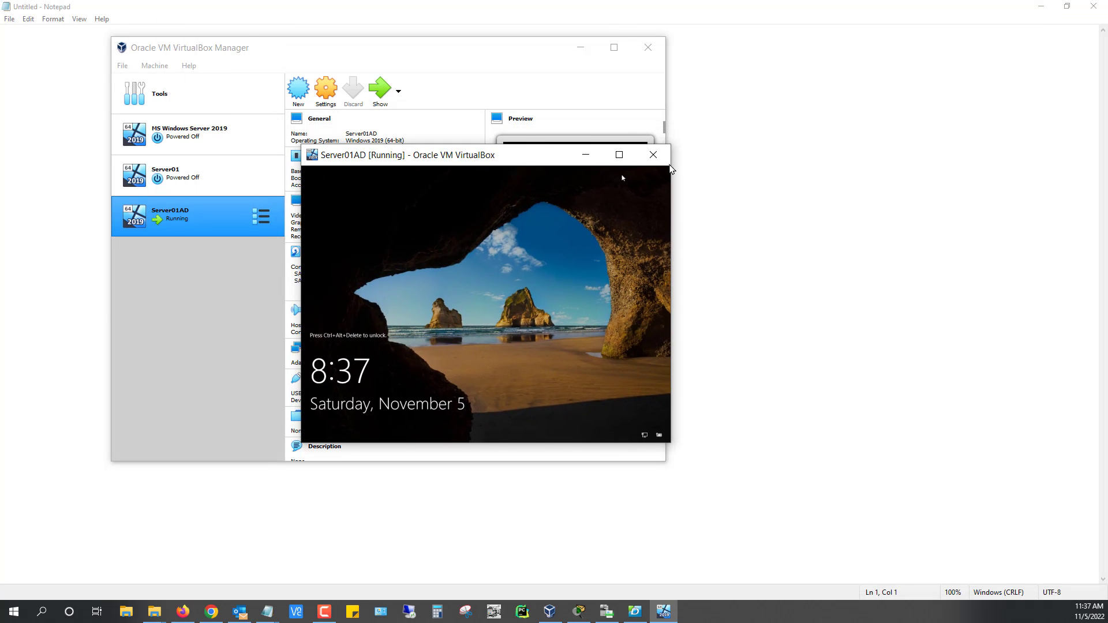
click(619, 156)
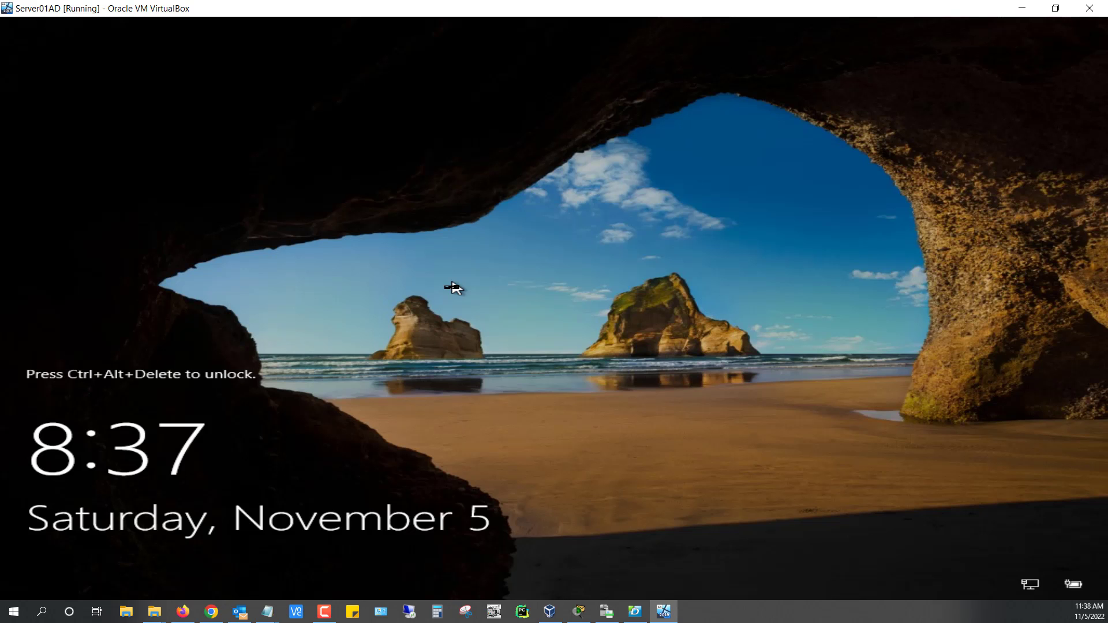
Sign in to Windows Server as Administrator with the account password.
key(ctrl+alt+Delete)
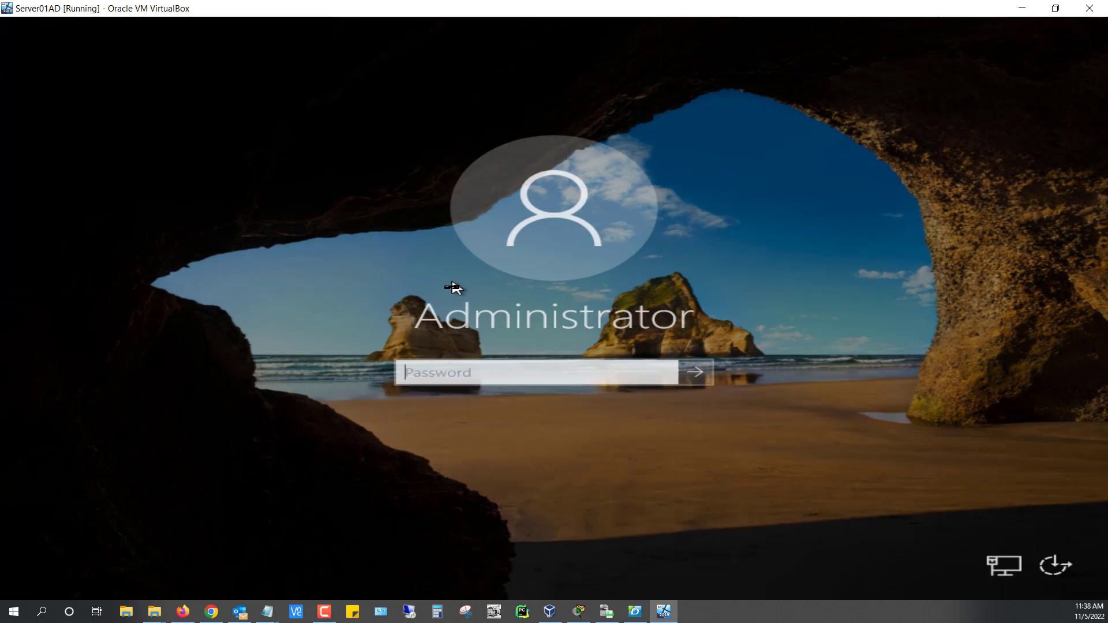
text(P)
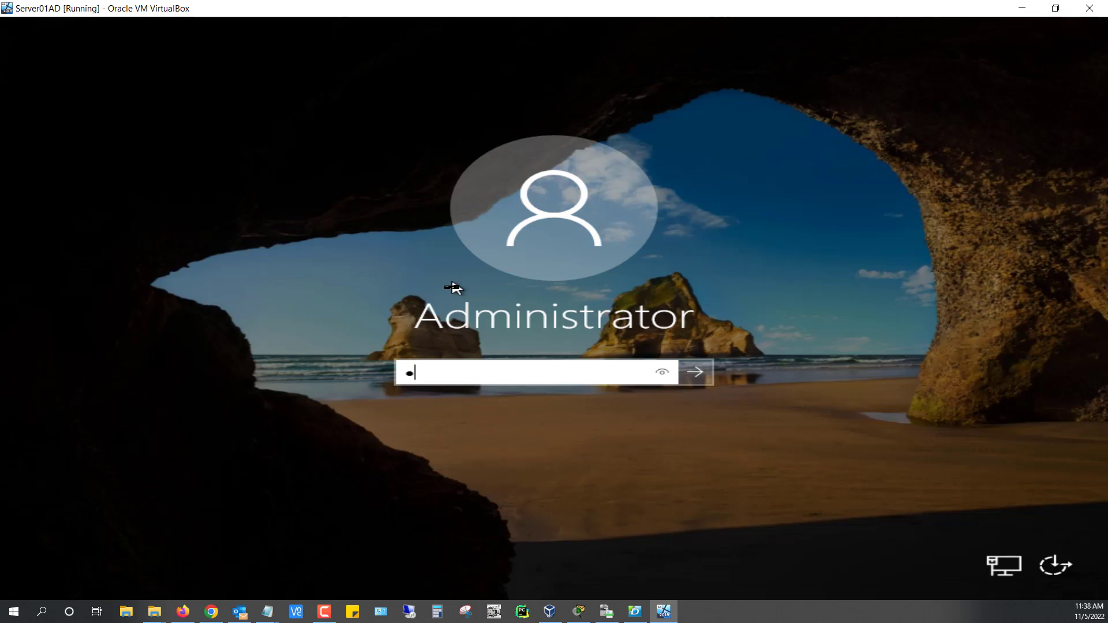
text(assword12)
key(Return)
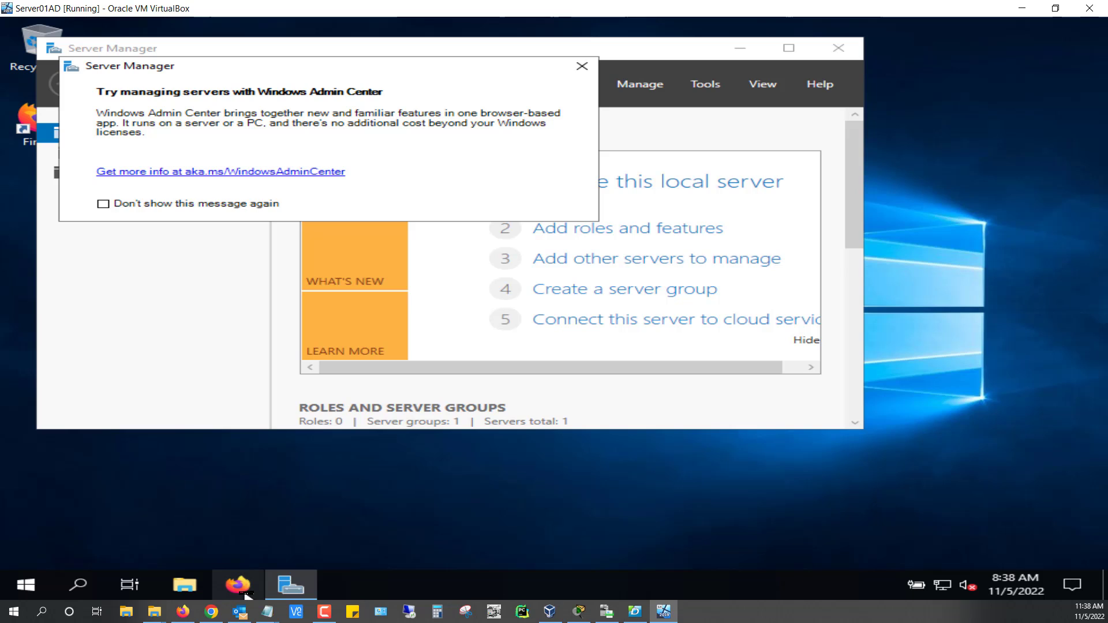
Dismiss the Windows Admin Center prompt and show the Local Server properties page.
click(581, 66)
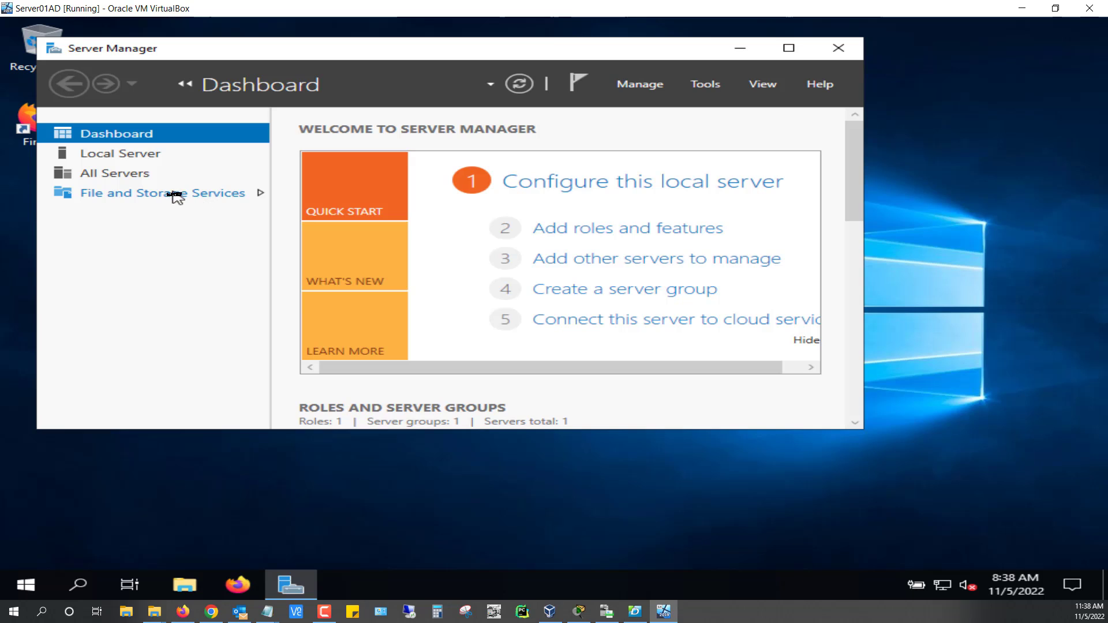
click(142, 159)
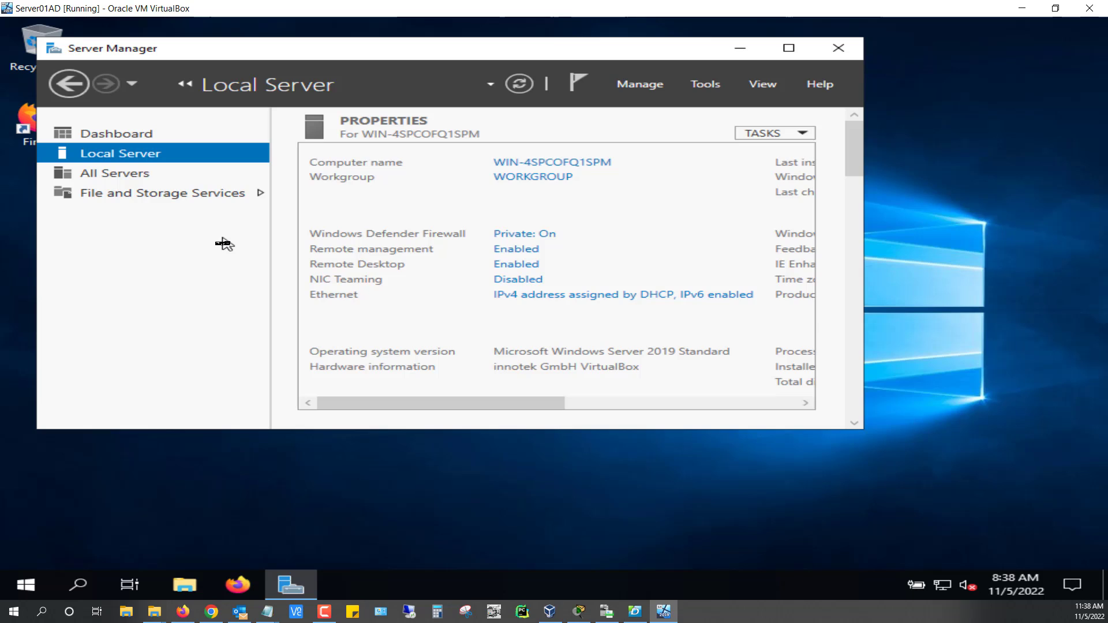
mouse_move(1039, 588)
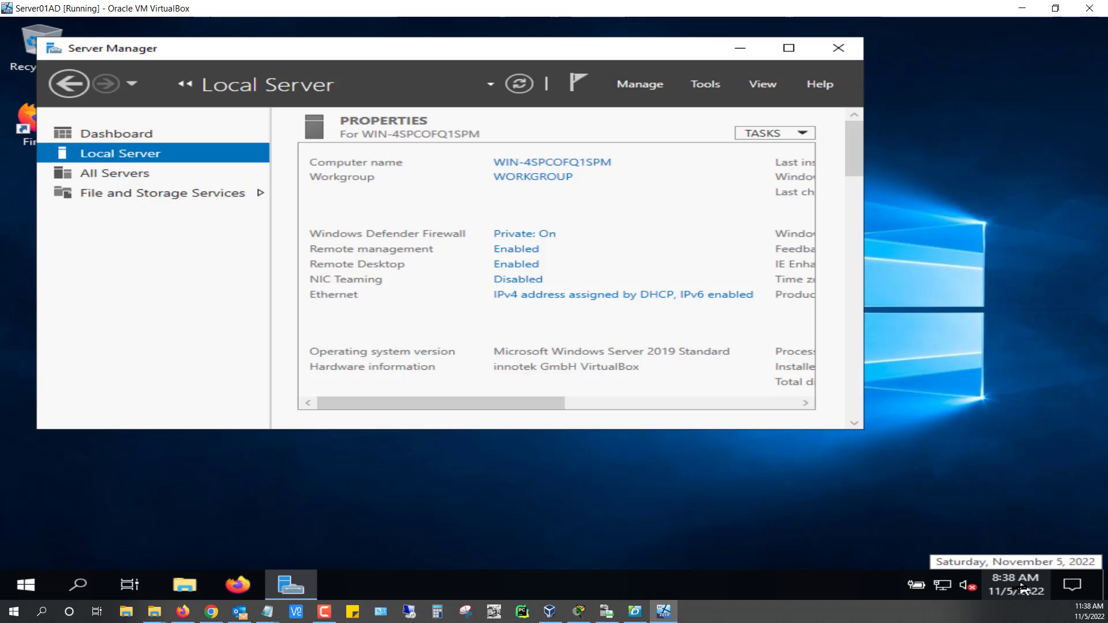
Set the time zone to (UTC-05:00) Eastern Time (US & Canada) in Date & time settings.
right_click(1022, 589)
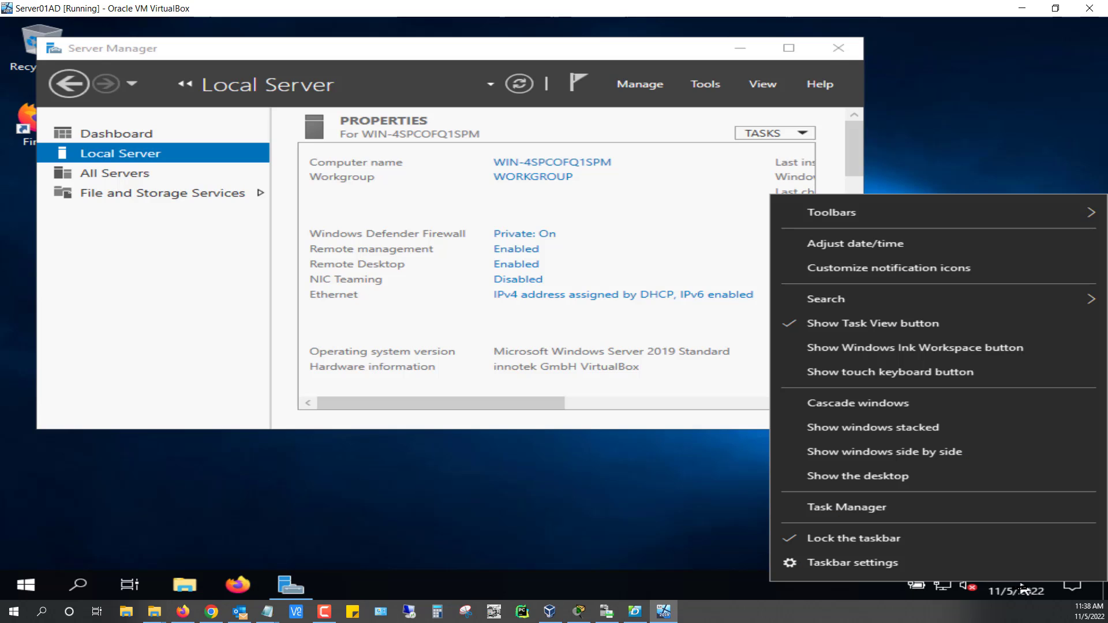
click(908, 254)
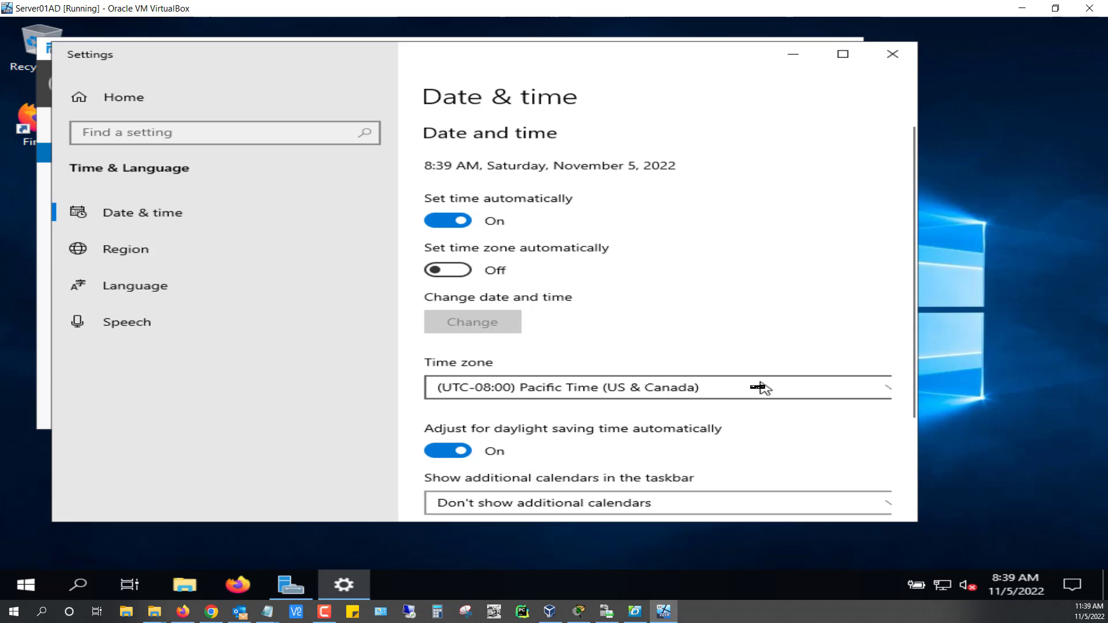
click(755, 389)
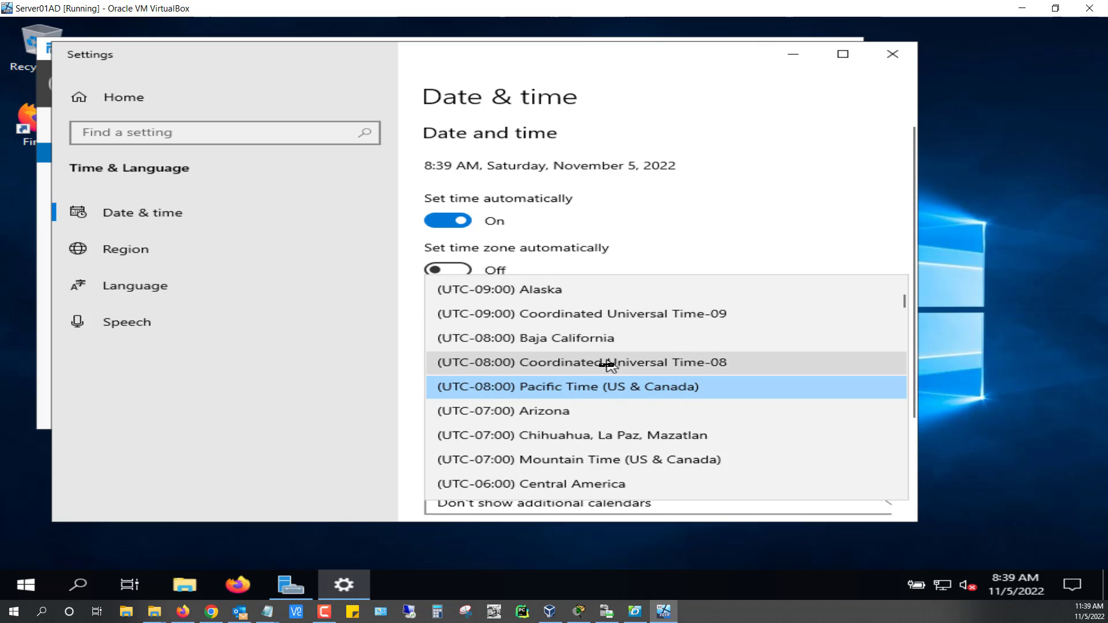
scroll(612, 364, down, 1)
scroll(606, 363, down, 1)
scroll(606, 364, down, 1)
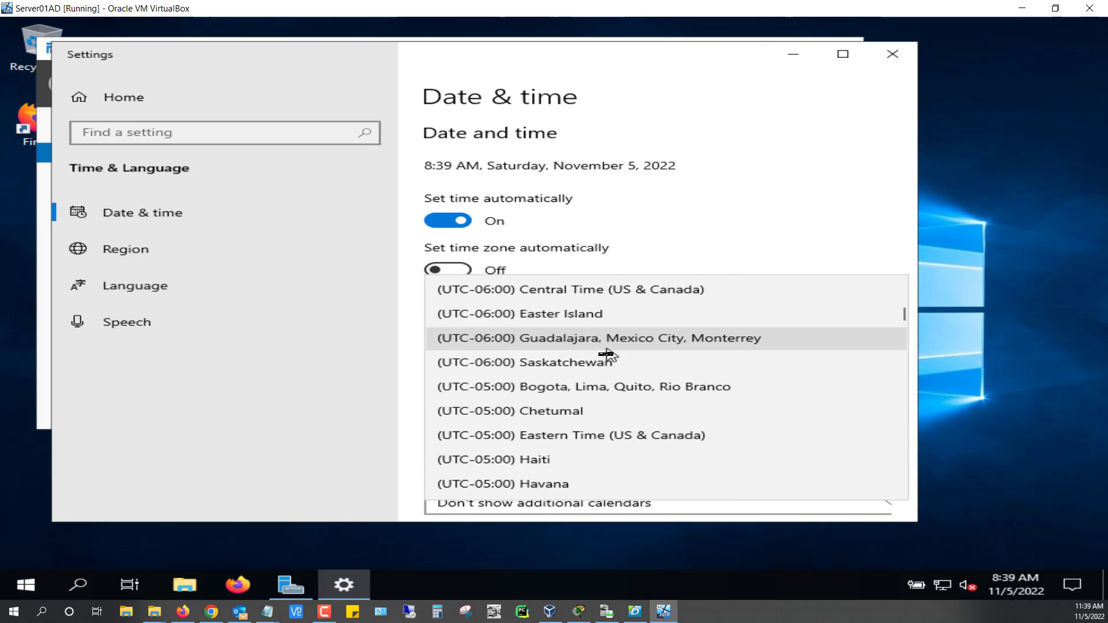
click(578, 437)
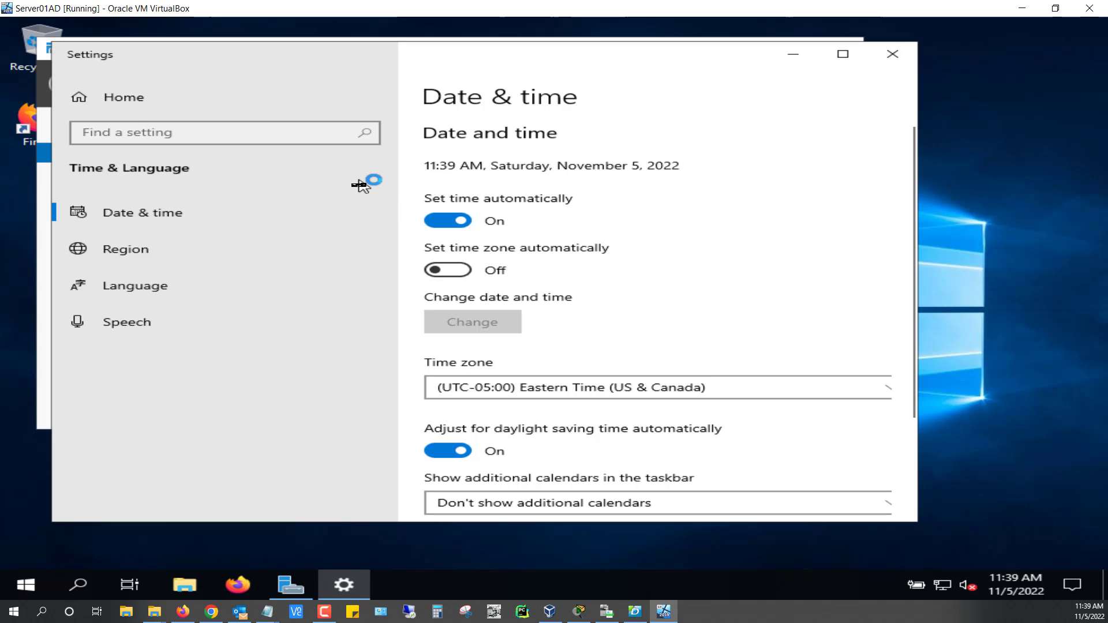
Set the computer description to Server01AD.
click(893, 57)
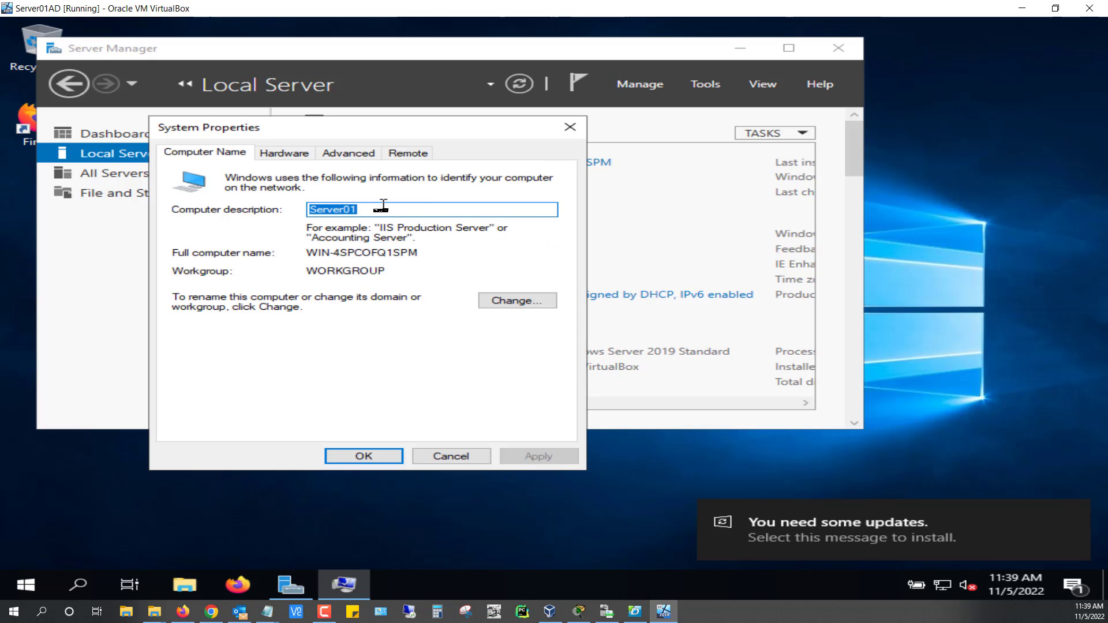
click(383, 208)
text(AD)
double_click(381, 210)
key(ctrl+c)
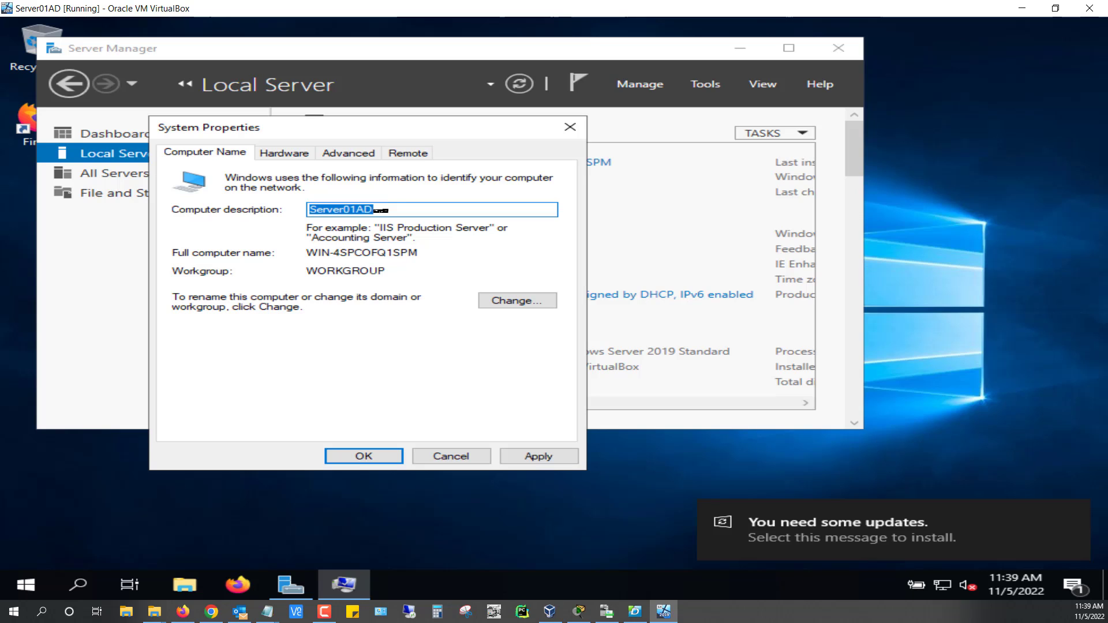
Rename the computer to Server01AD and acknowledge the restart-required notice.
click(508, 310)
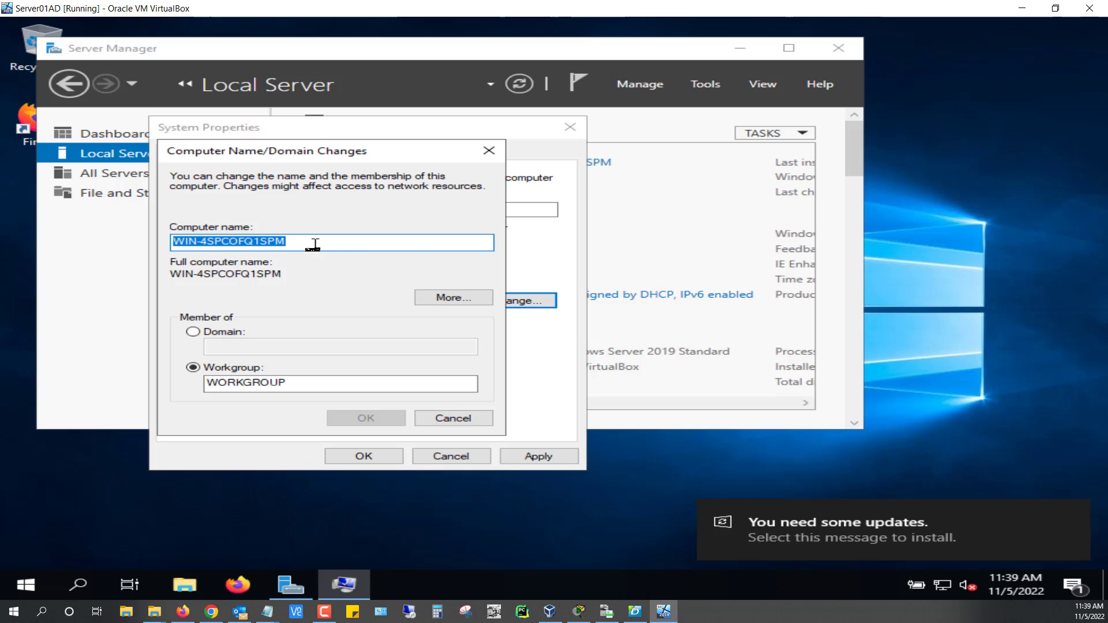
key(ctrl+v)
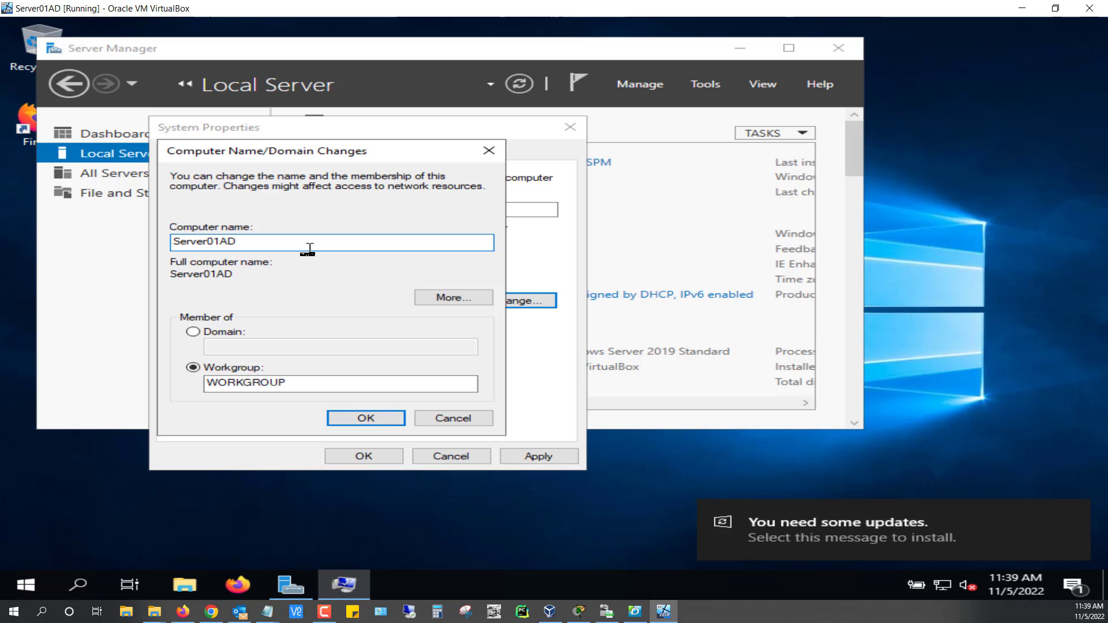
click(385, 418)
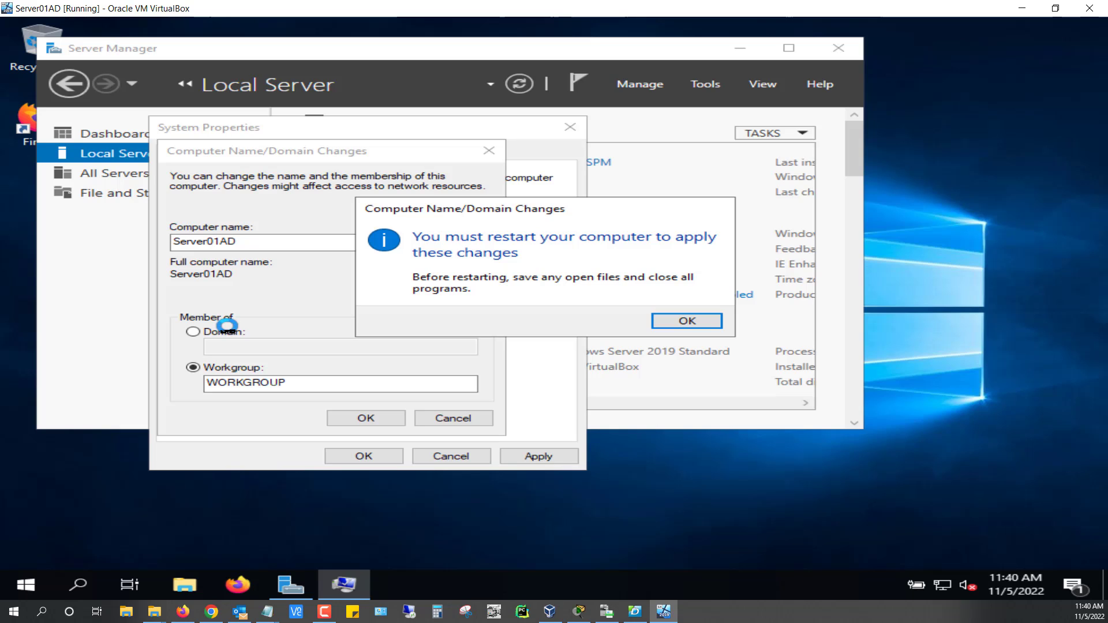
click(697, 324)
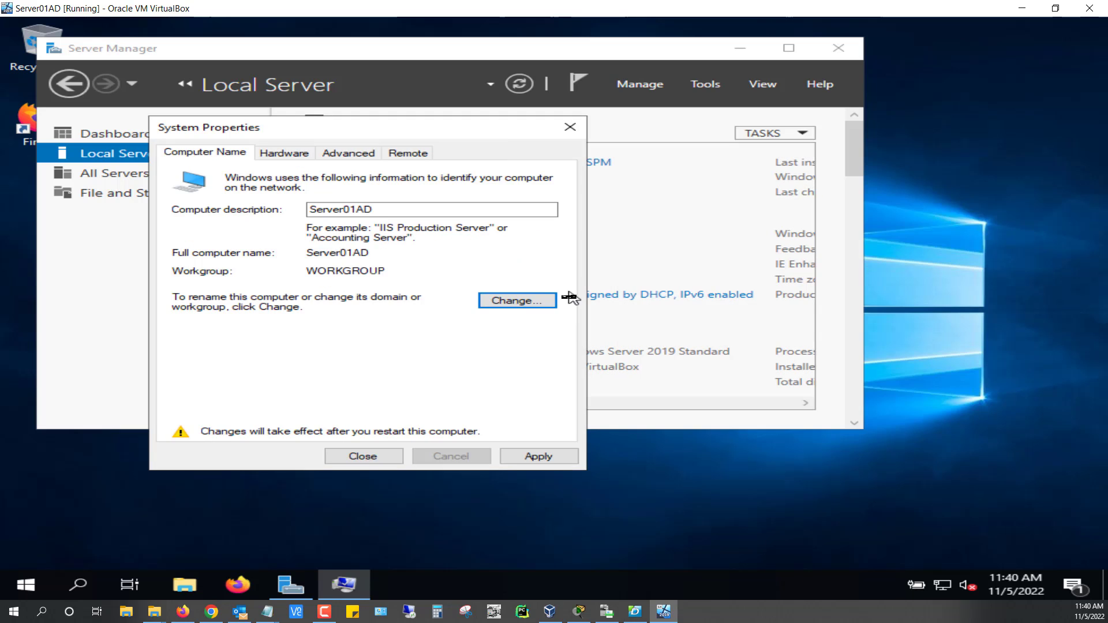
Close System Properties and restart the server immediately to apply the new name.
click(389, 461)
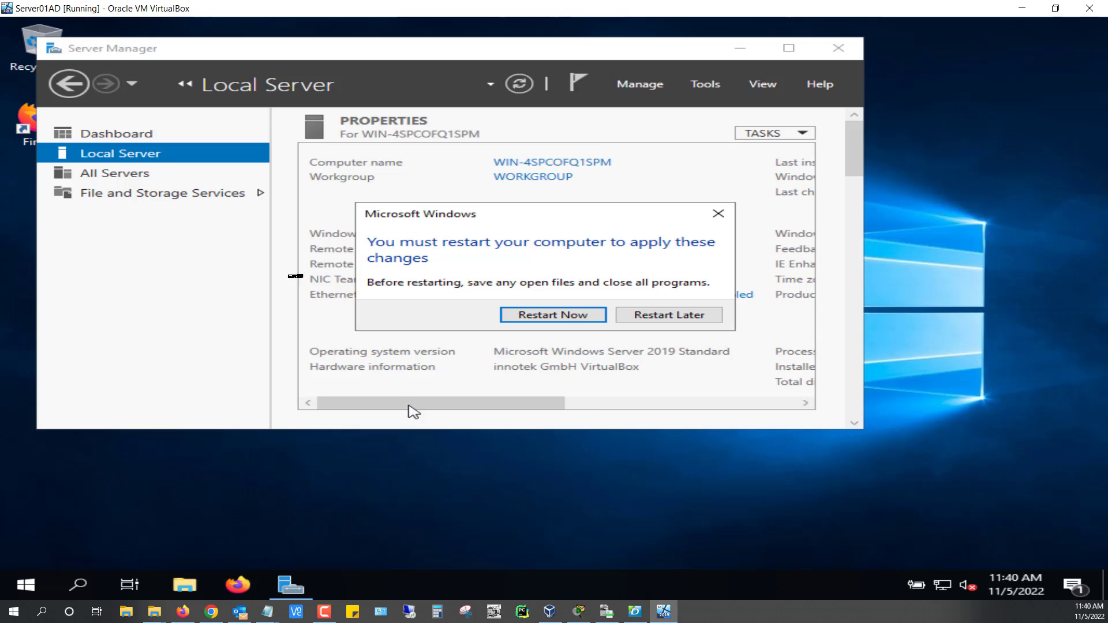
click(575, 316)
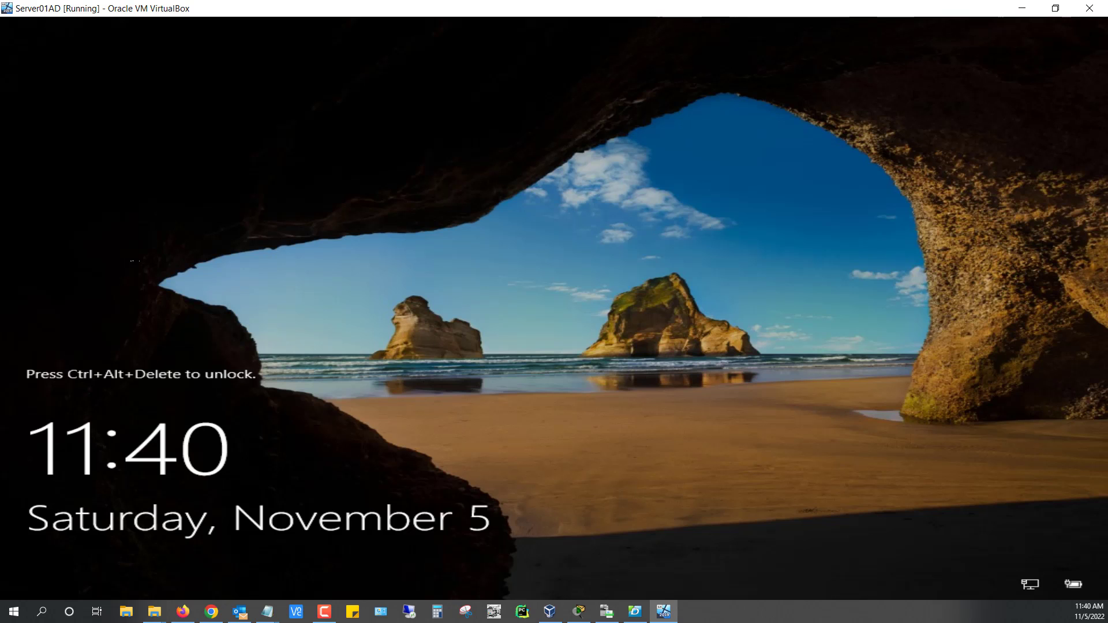
Sign back in to the renamed server as Administrator with the account password.
key(ctrl+Delete)
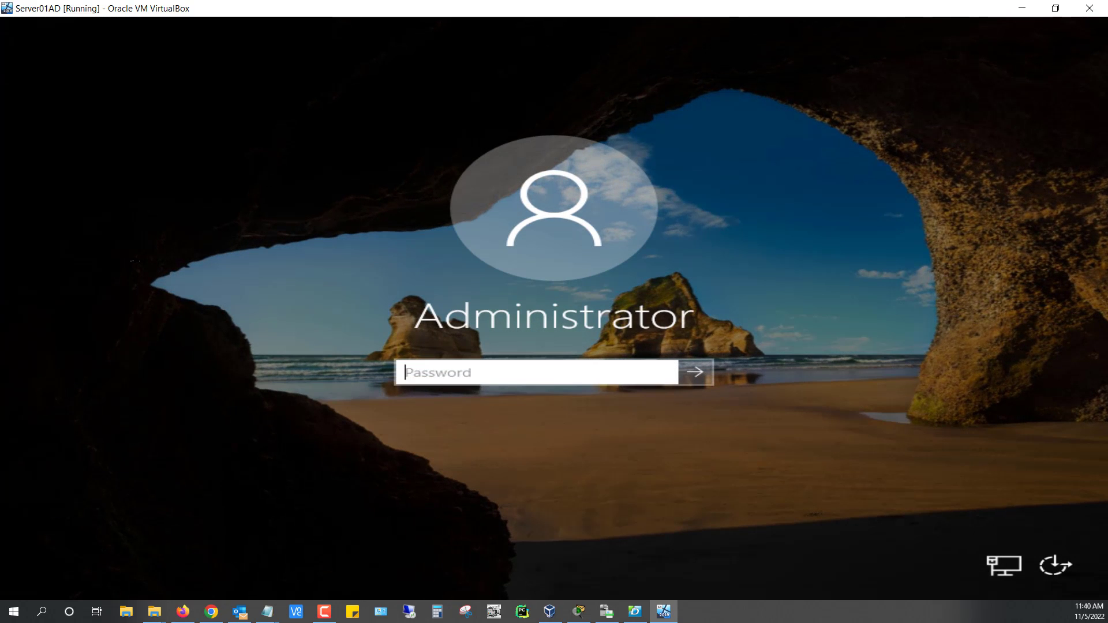
text(Passw0rd)
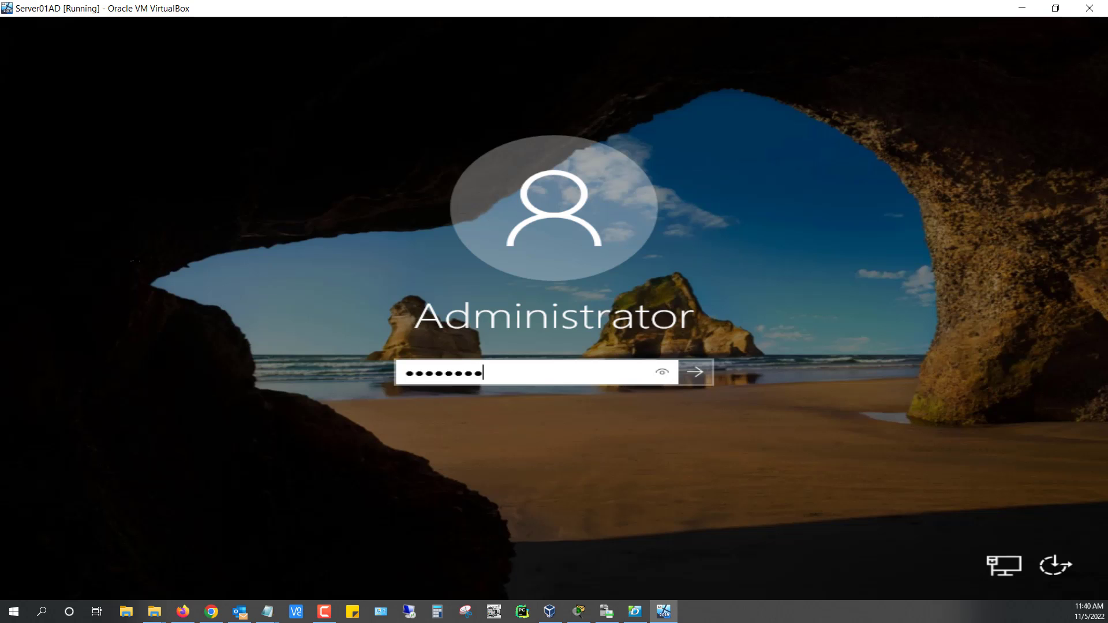
text(12)
key(Return)
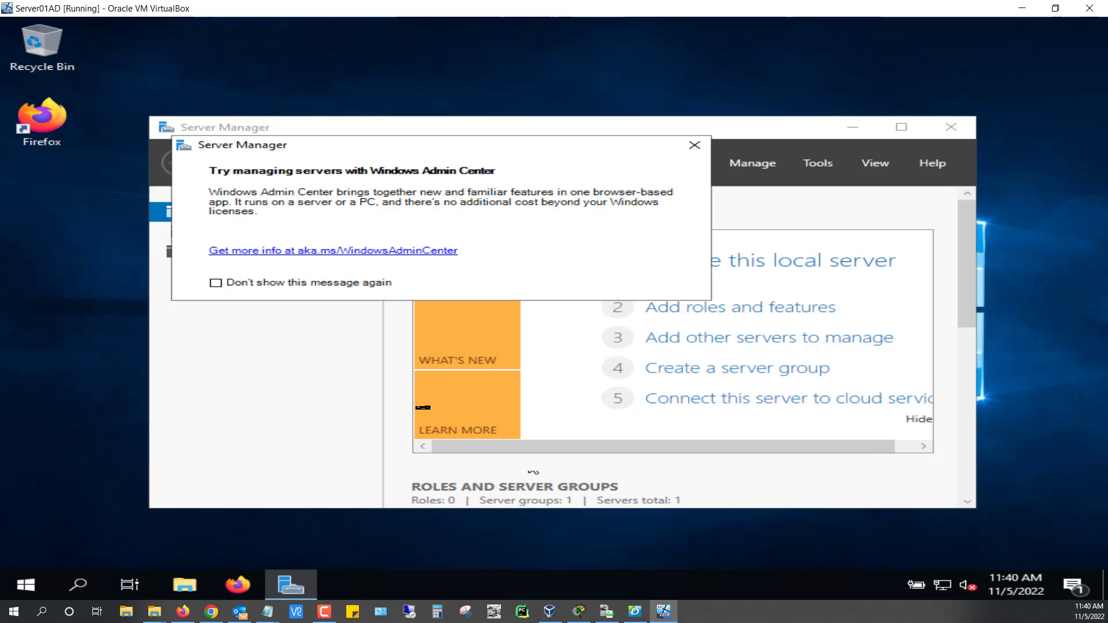
Dismiss the Admin Center prompt and confirm Local Server shows name Server01AD and Eastern Time.
click(696, 148)
click(266, 232)
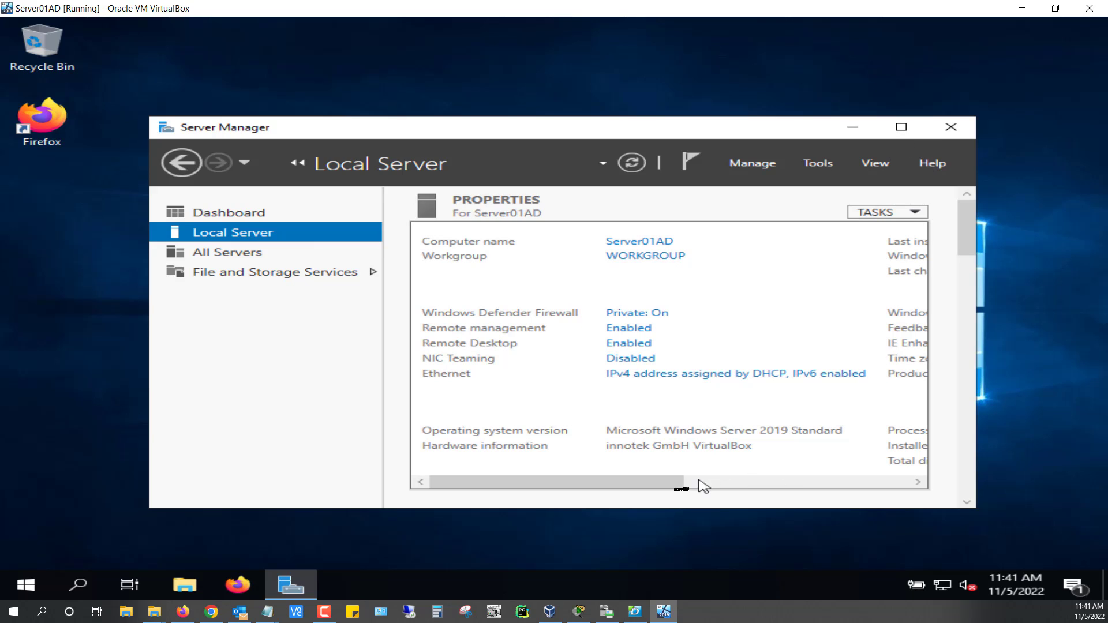
mouse_move(669, 490)
mouse_down()
mouse_move(865, 494)
mouse_move(656, 493)
mouse_up()
Launch the Add Roles and Features Wizard from Server Manager's Manage menu for Server01AD.
click(755, 166)
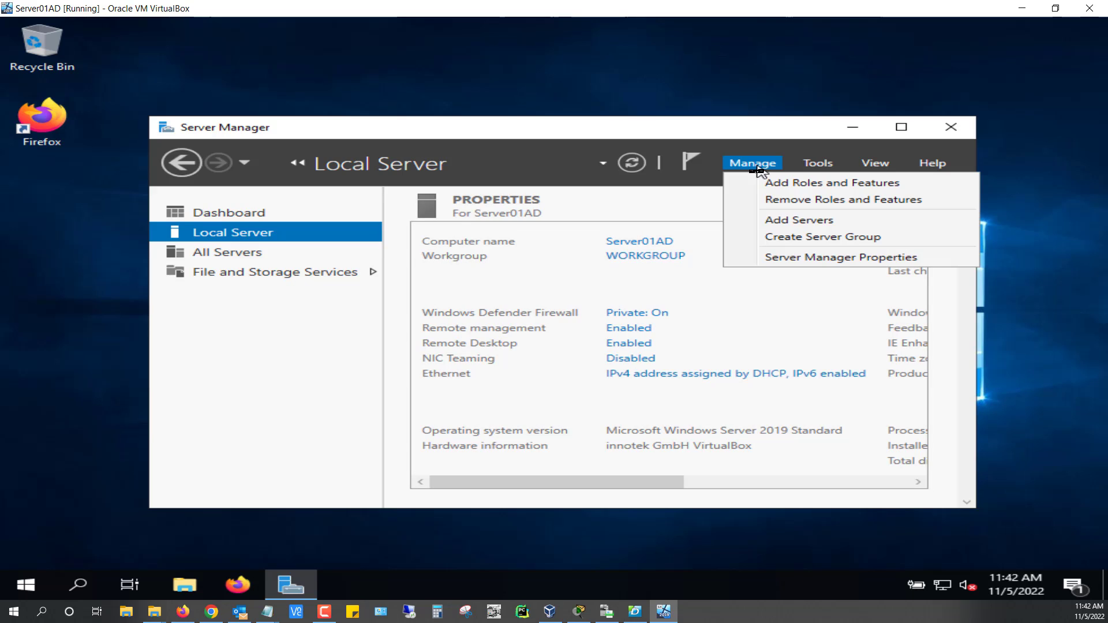
click(789, 183)
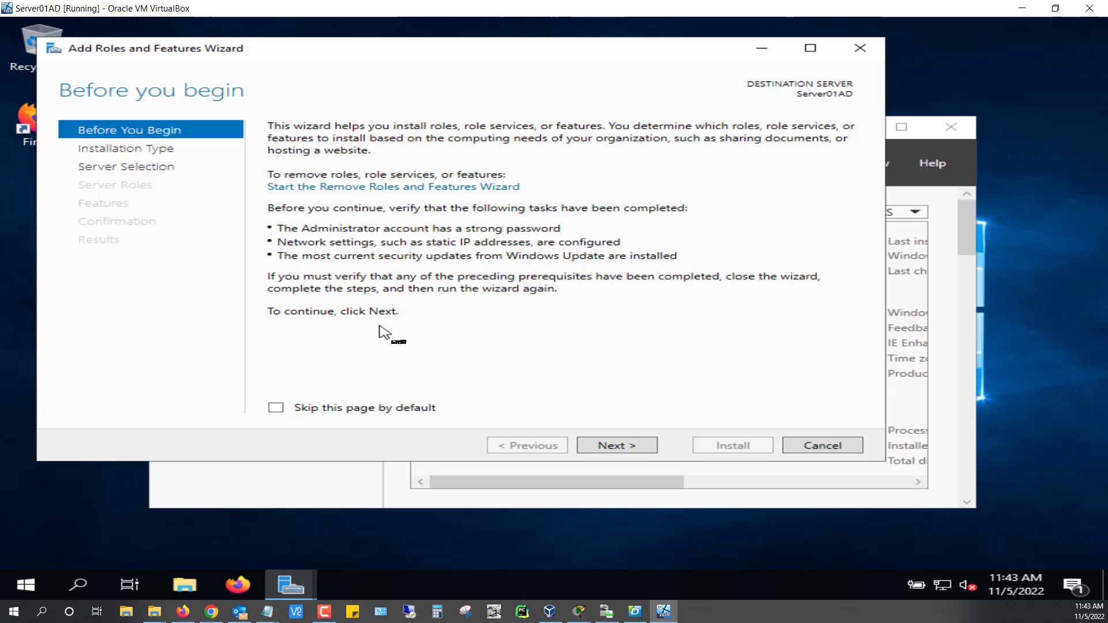
Pass Before You Begin and keep Role-based or feature-based installation to reach server selection.
click(603, 450)
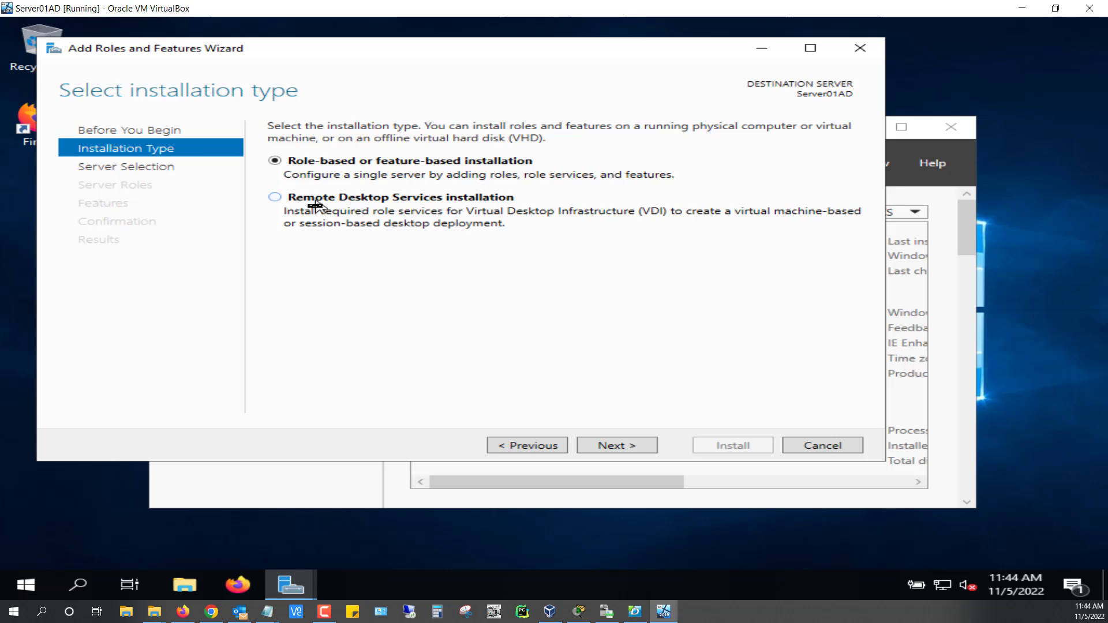
click(614, 448)
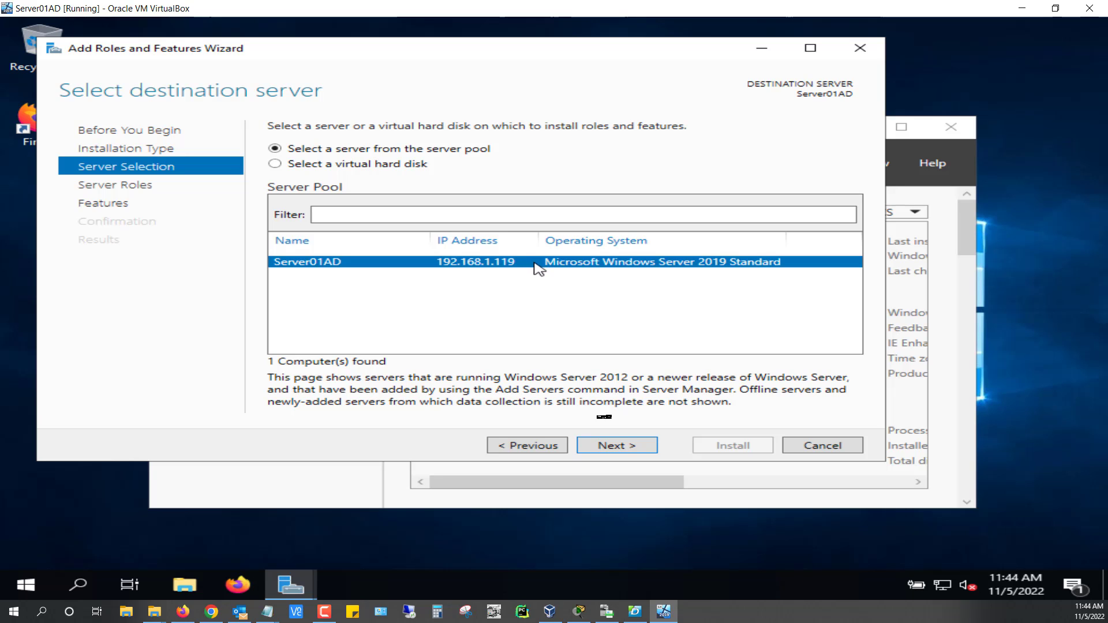
Tick Active Directory Domain Services under Server Roles and accept its required management features.
click(616, 445)
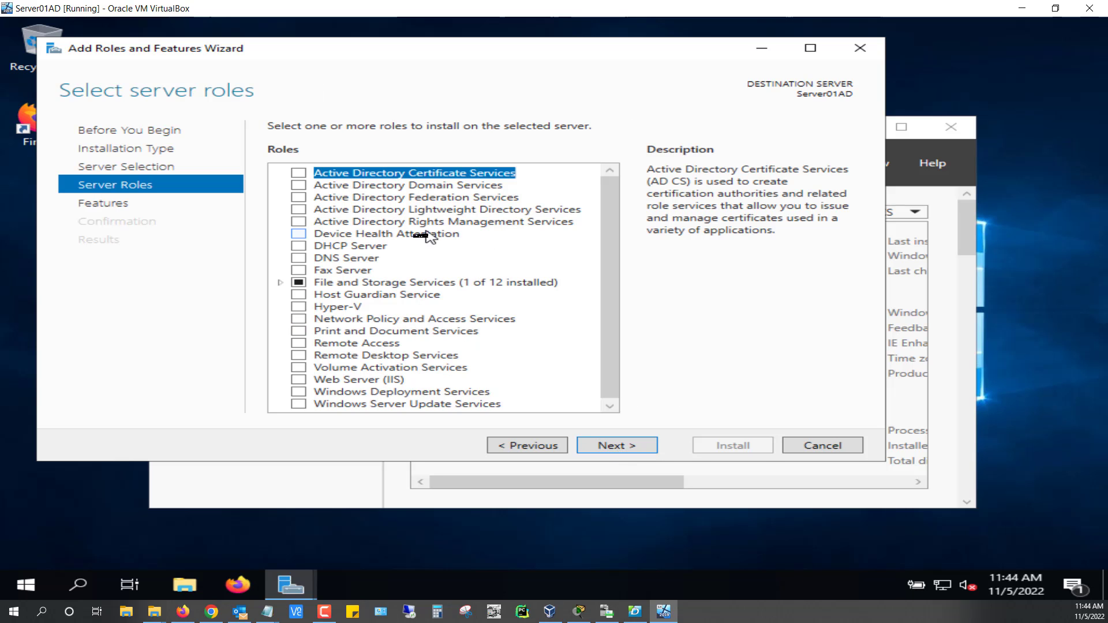
scroll(386, 229, down, 1)
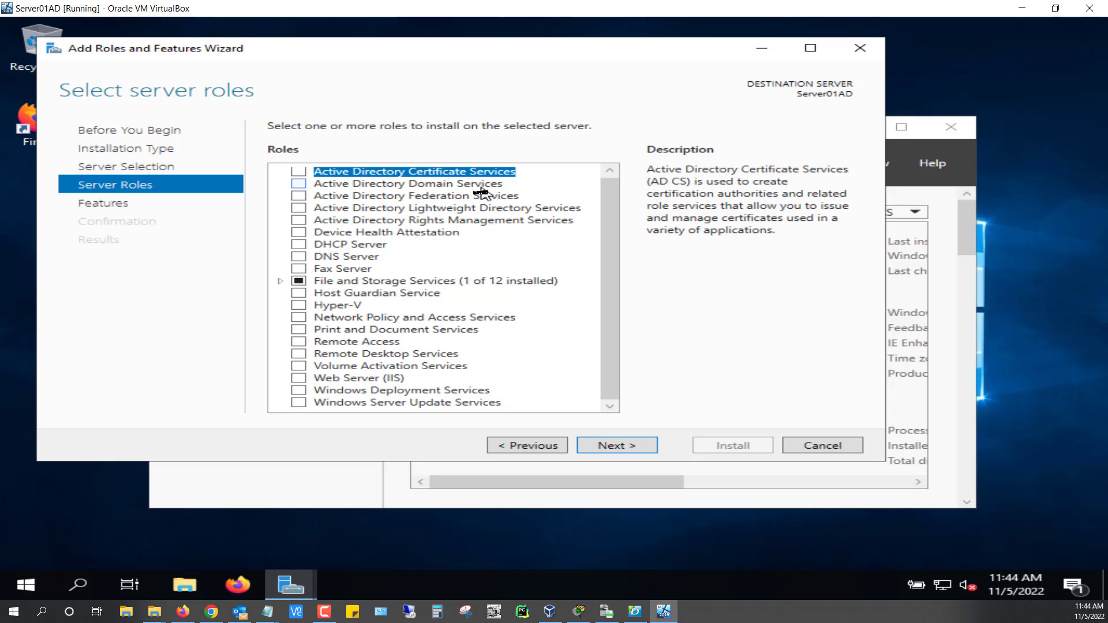
click(298, 185)
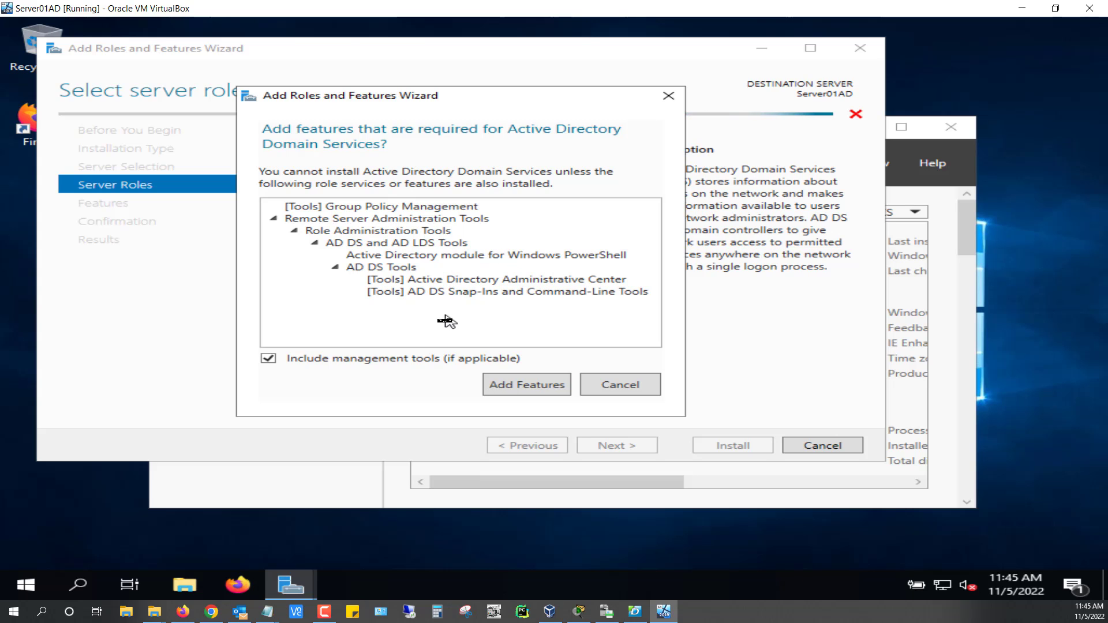
click(523, 385)
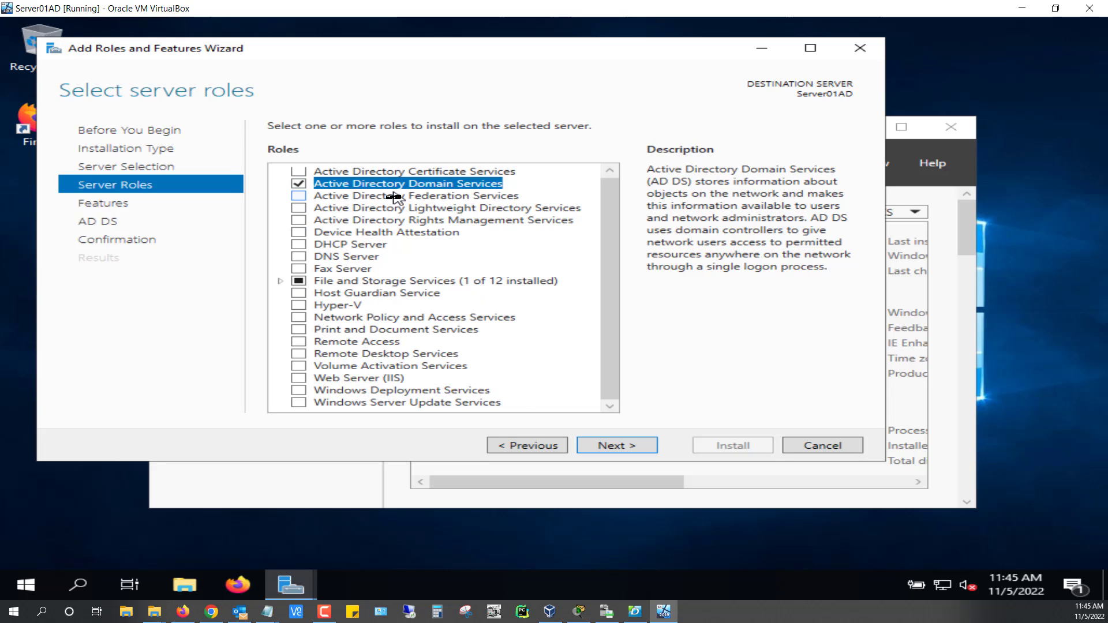
Advance to Select features and scroll the list, leaving Group Policy Management and RSAT selected.
click(625, 452)
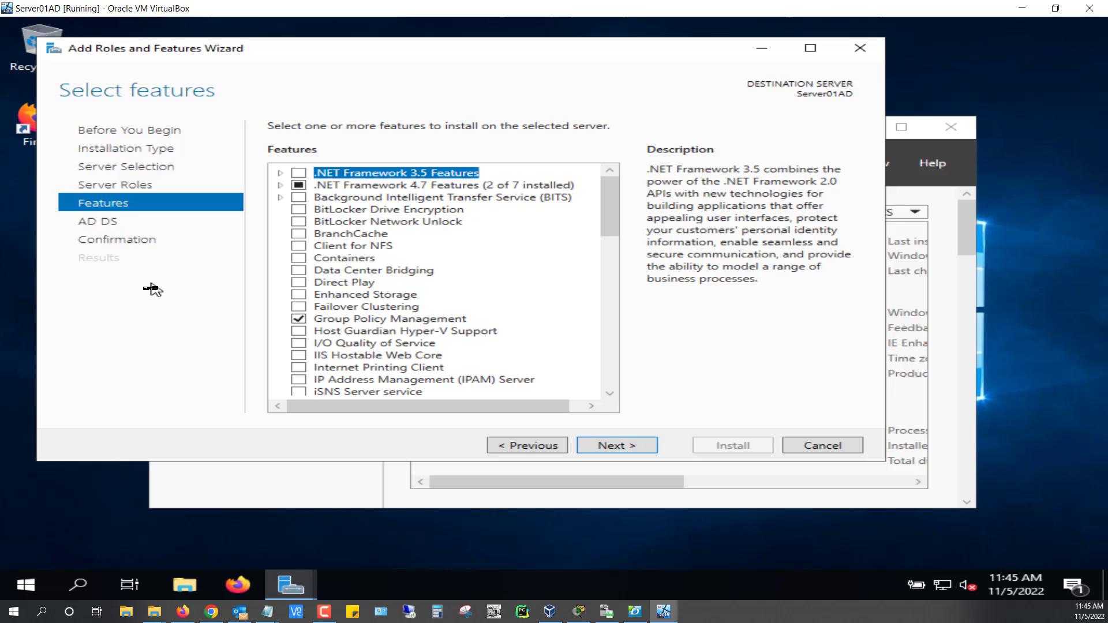
scroll(398, 309, down, 1)
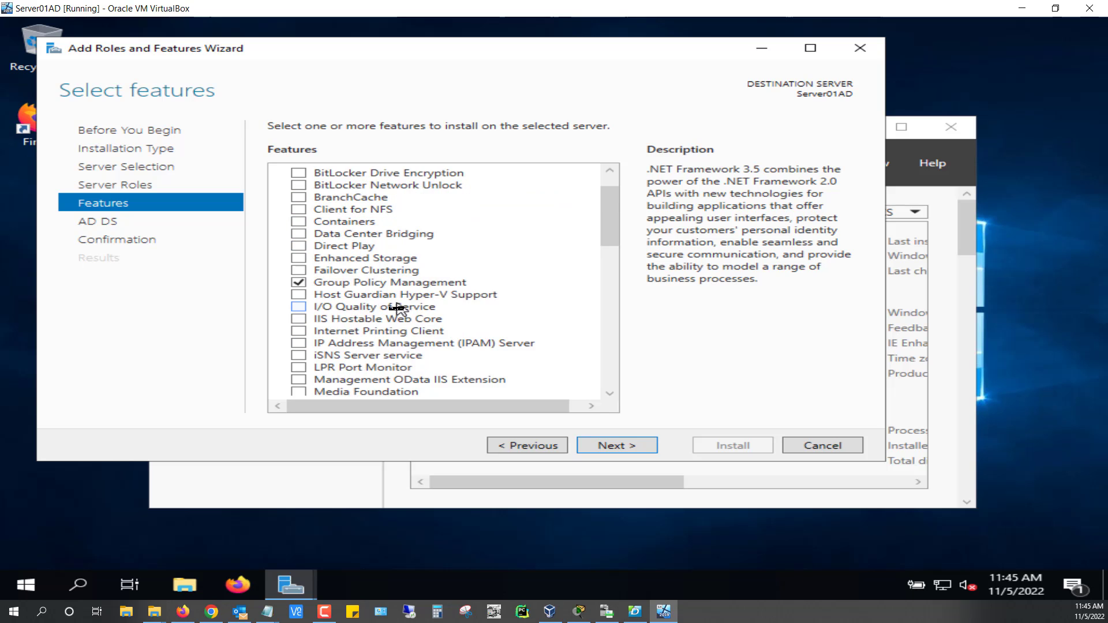
scroll(399, 309, down, 2)
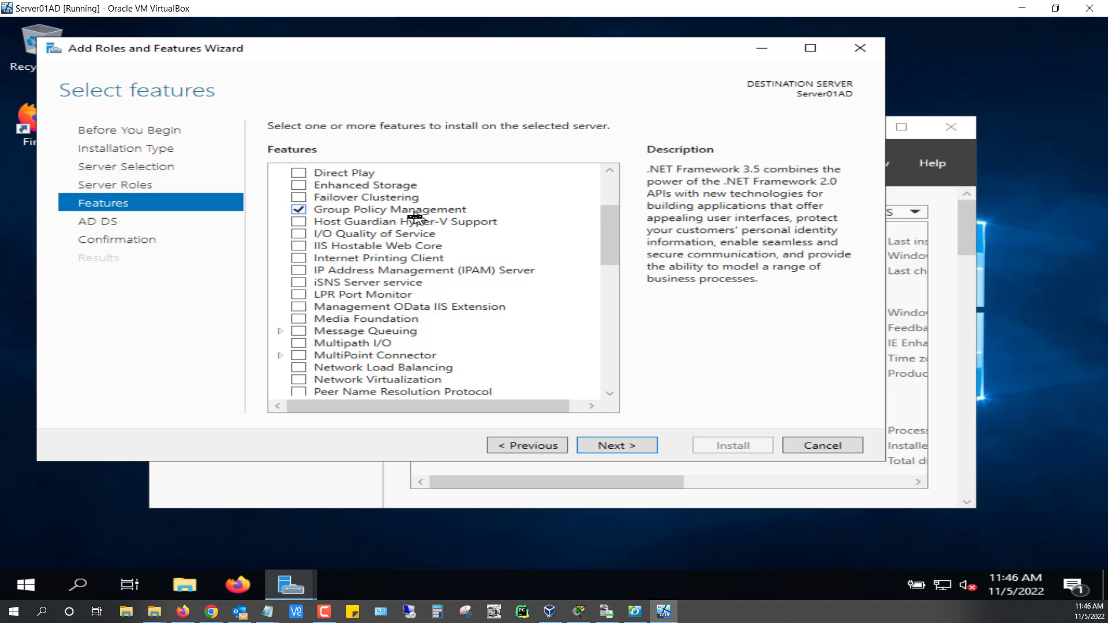
scroll(415, 219, down, 4)
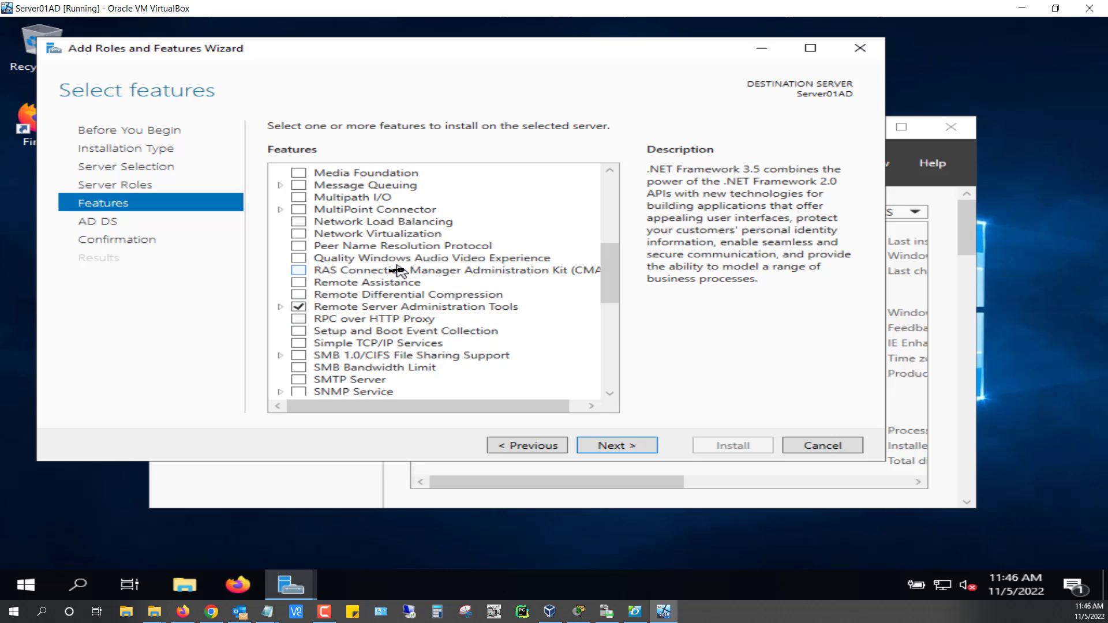
scroll(393, 267, down, 2)
scroll(401, 265, down, 1)
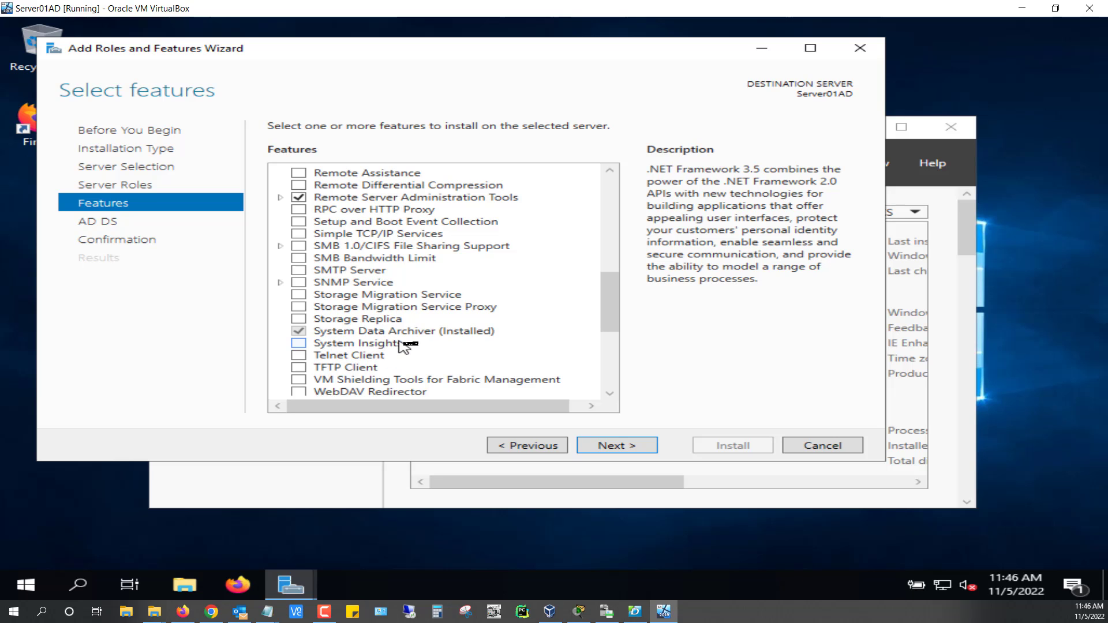
scroll(443, 331, down, 5)
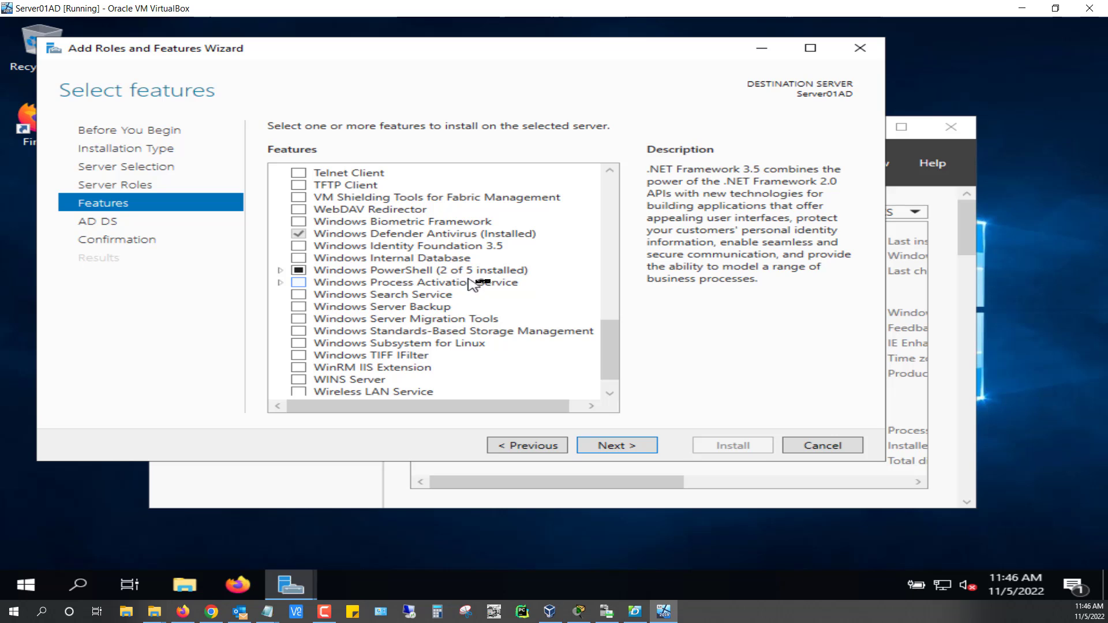
scroll(361, 254, down, 1)
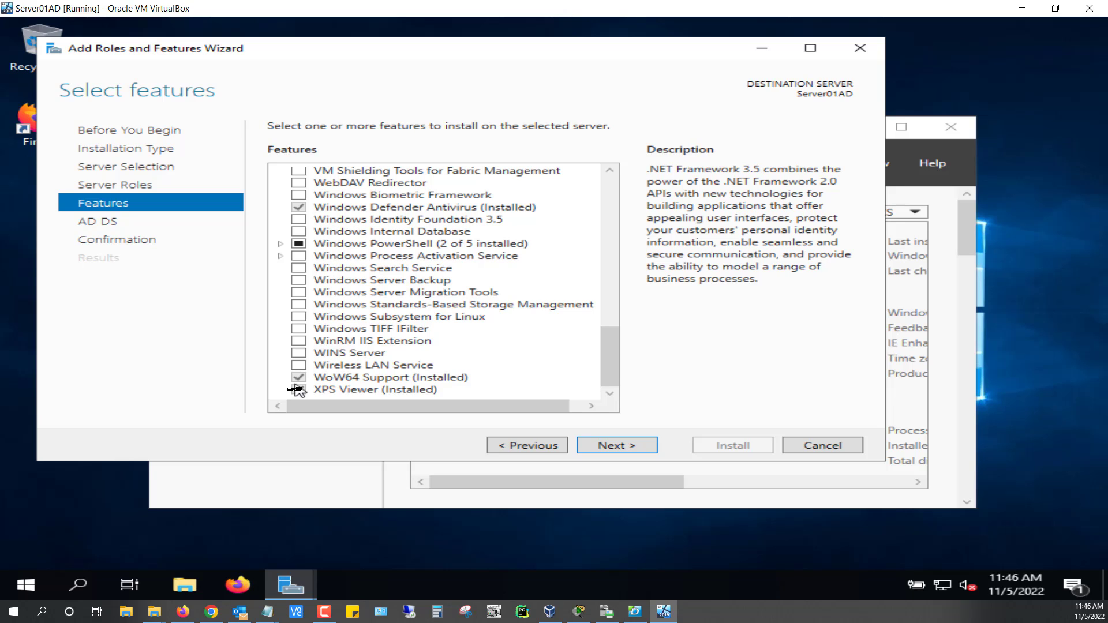
Continue past Select features to the AD DS information page.
click(617, 446)
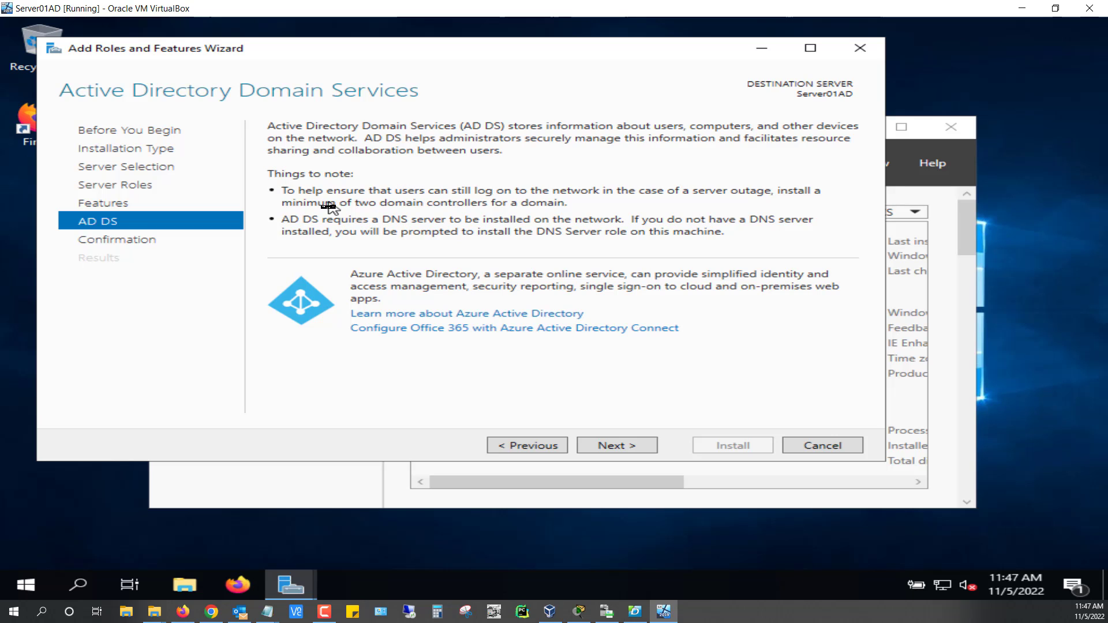
On Confirm installation selections, enable automatic restart of the destination server and confirm with Yes.
click(616, 451)
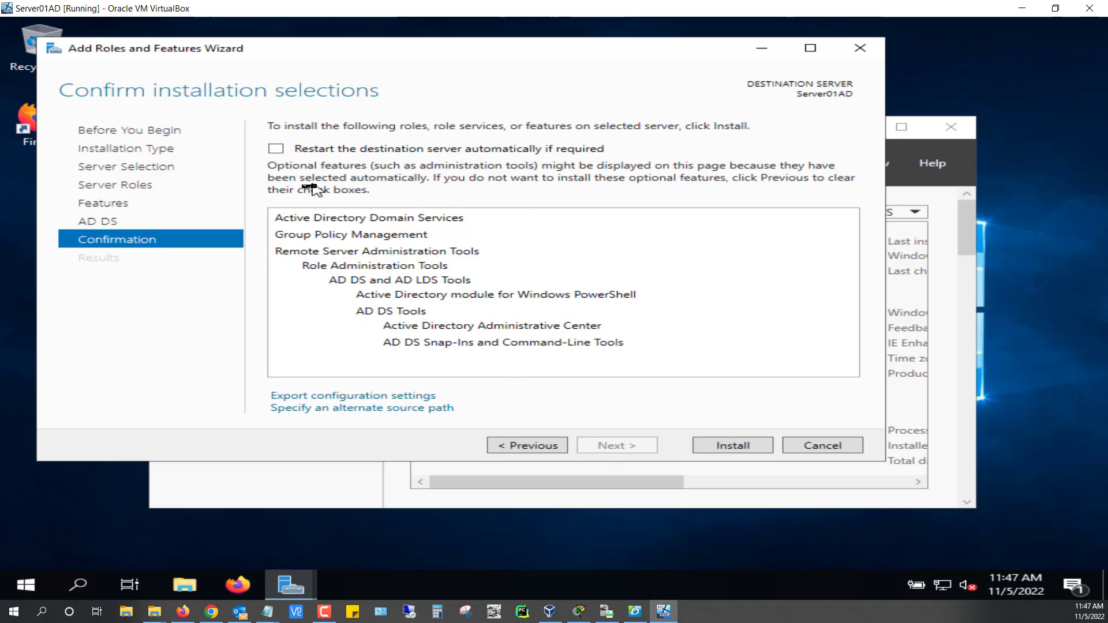
click(282, 151)
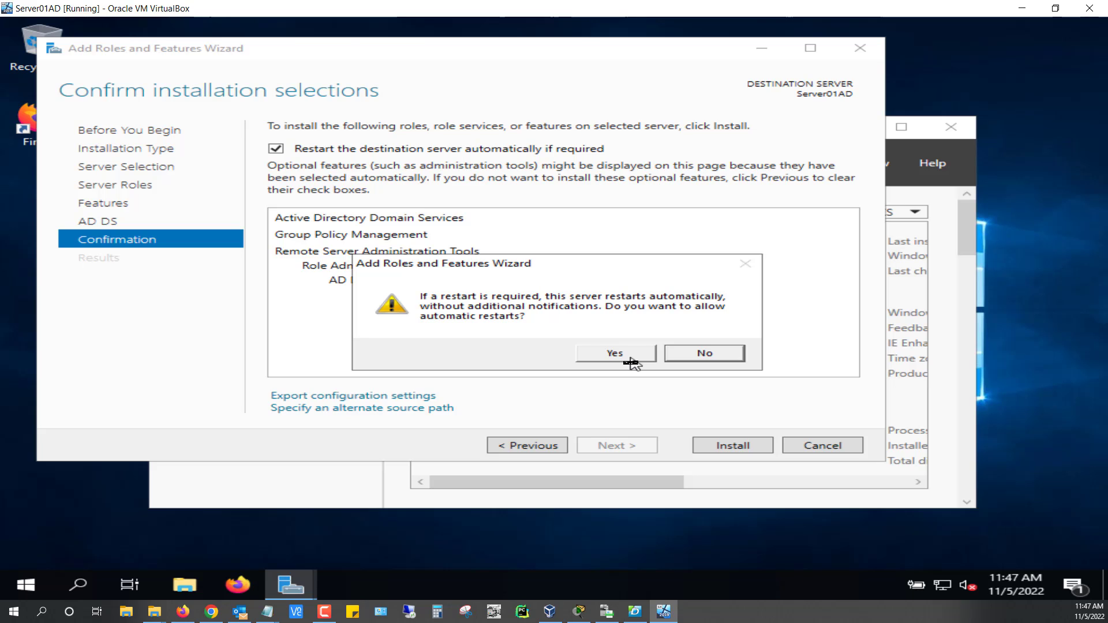
click(630, 361)
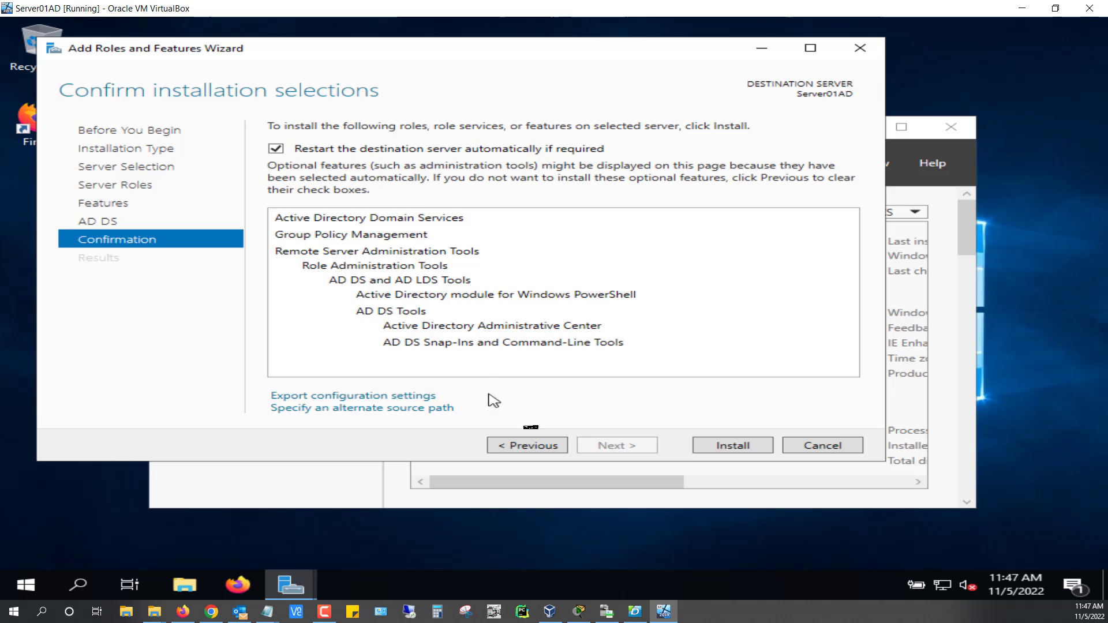
Install AD DS, Group Policy Management and RSAT, waiting until installation succeeds on Server01AD.
click(753, 450)
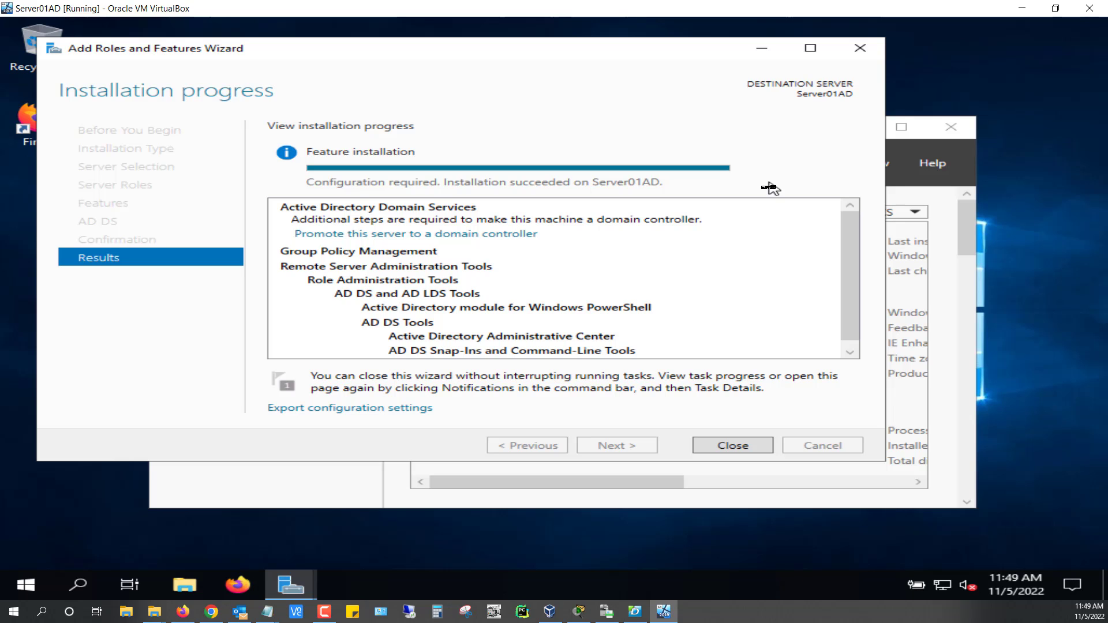
Close the completed wizard so Server Manager shows AD DS beside Local Server and File Services.
click(734, 447)
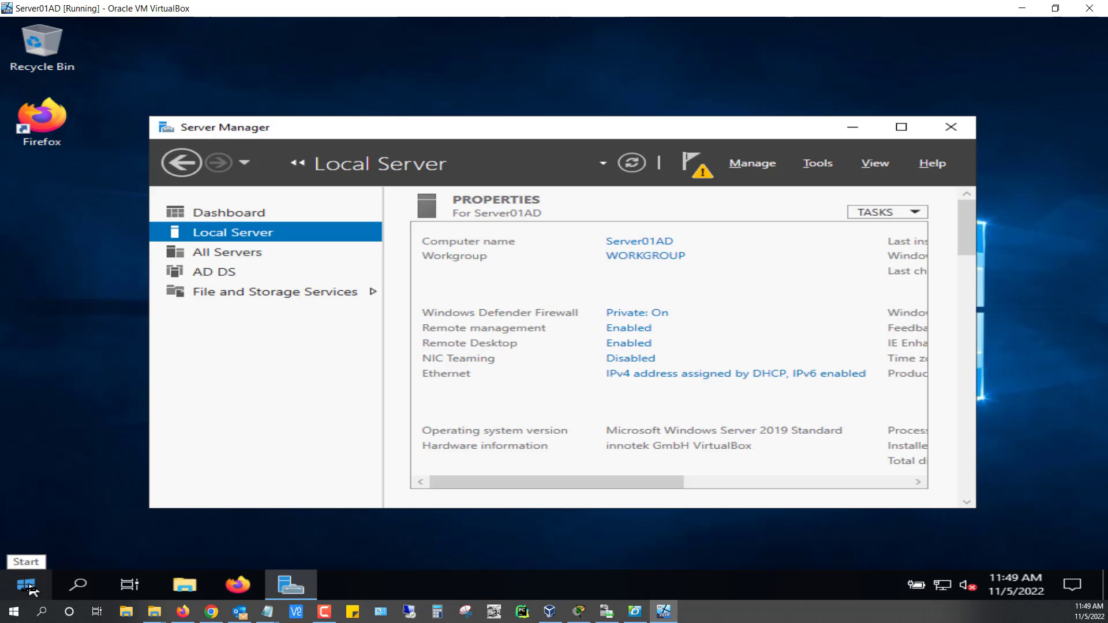
key(alt)
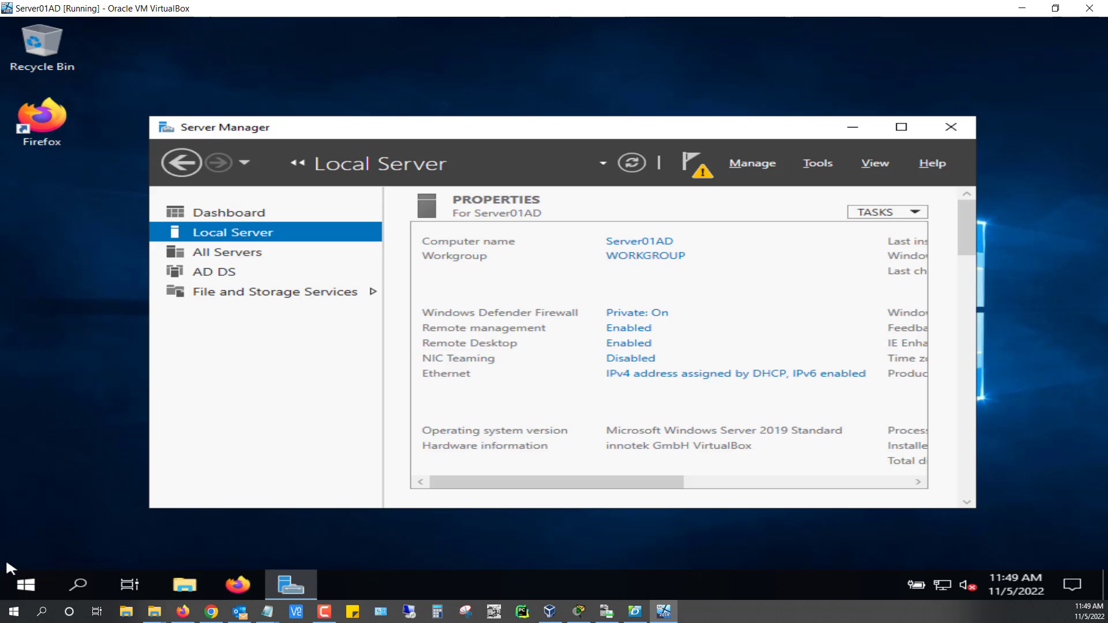